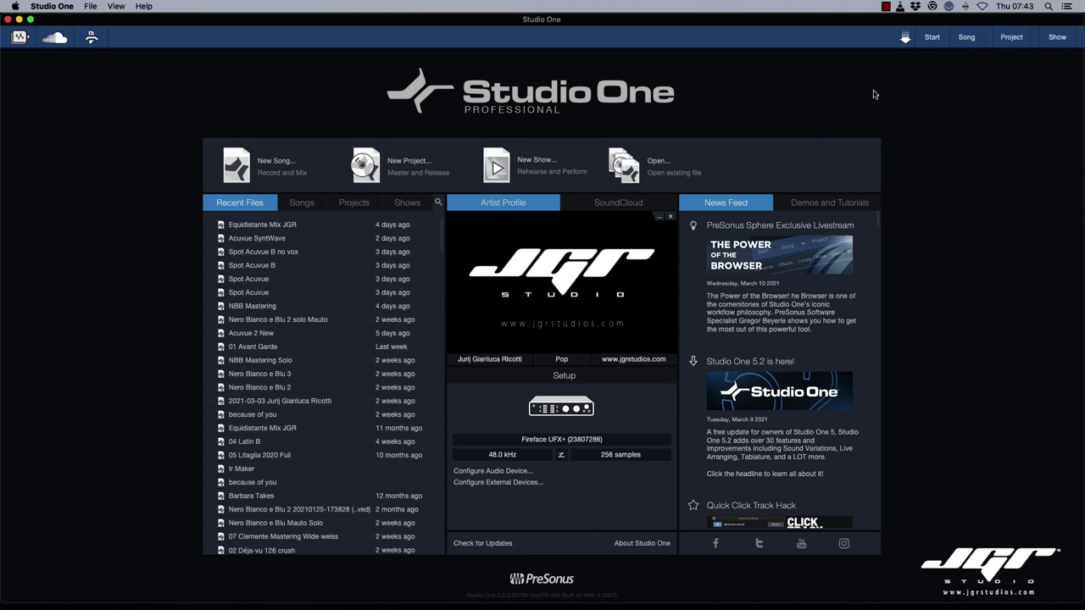
left_click_drag(1084, 76, 1035, 76)
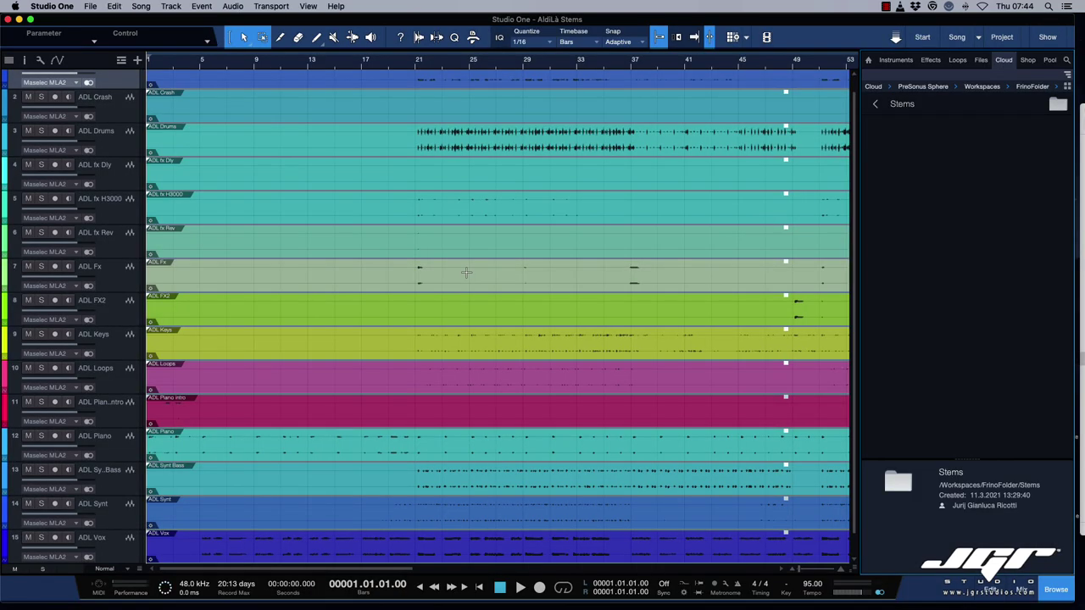
key("shift+f")
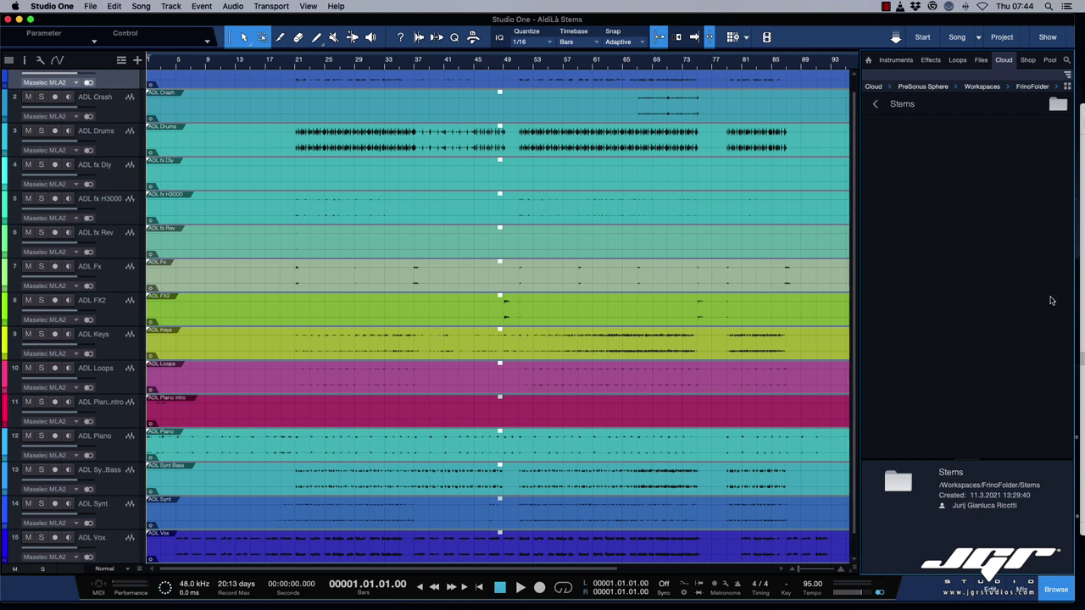
left_click_drag(1074, 290, 1081, 290)
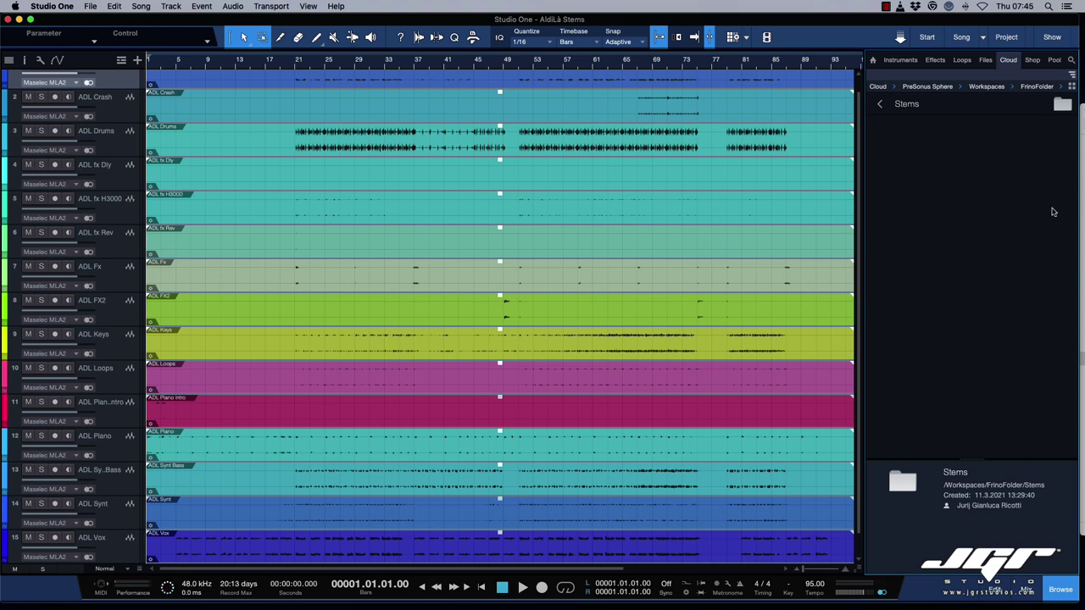
- Switch to Safari, go back to the list of PreSonus Sphere workspaces and open JGR Workspace
key("super+Tab")
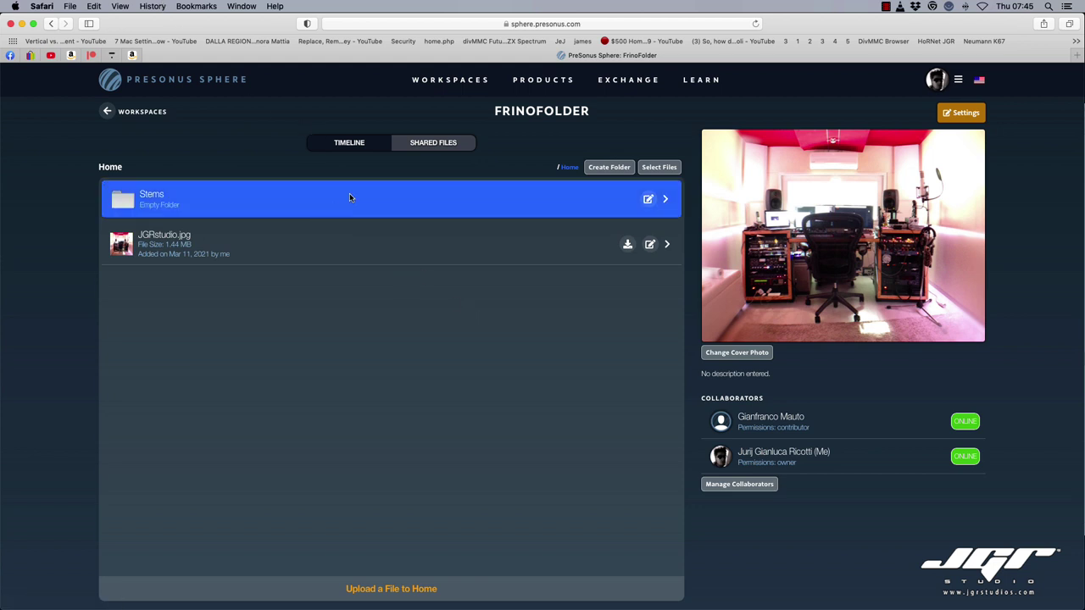
key("super+bracketleft")
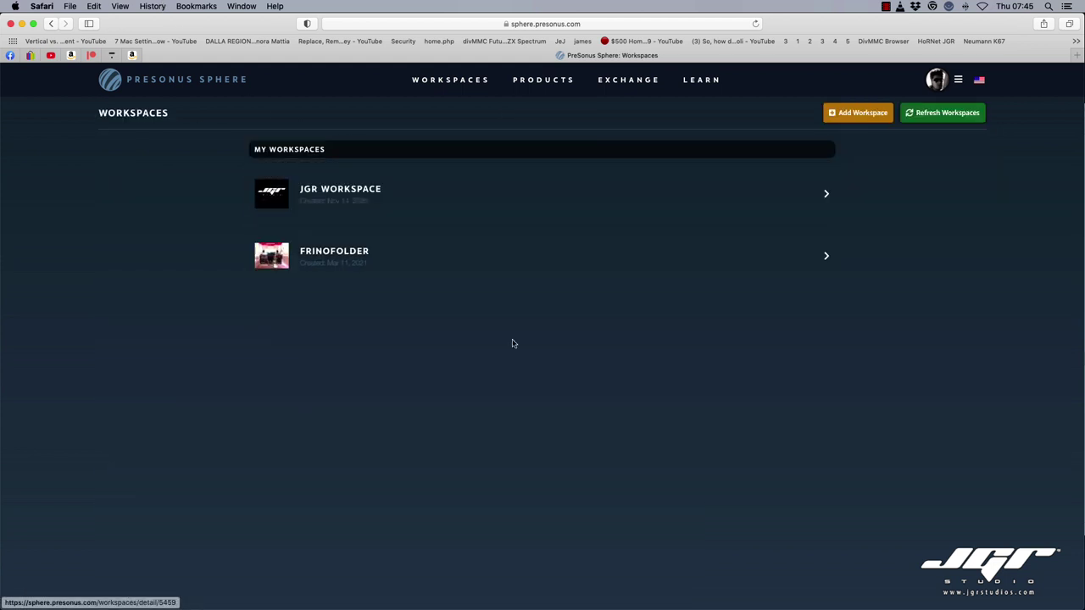
left_click(346, 199)
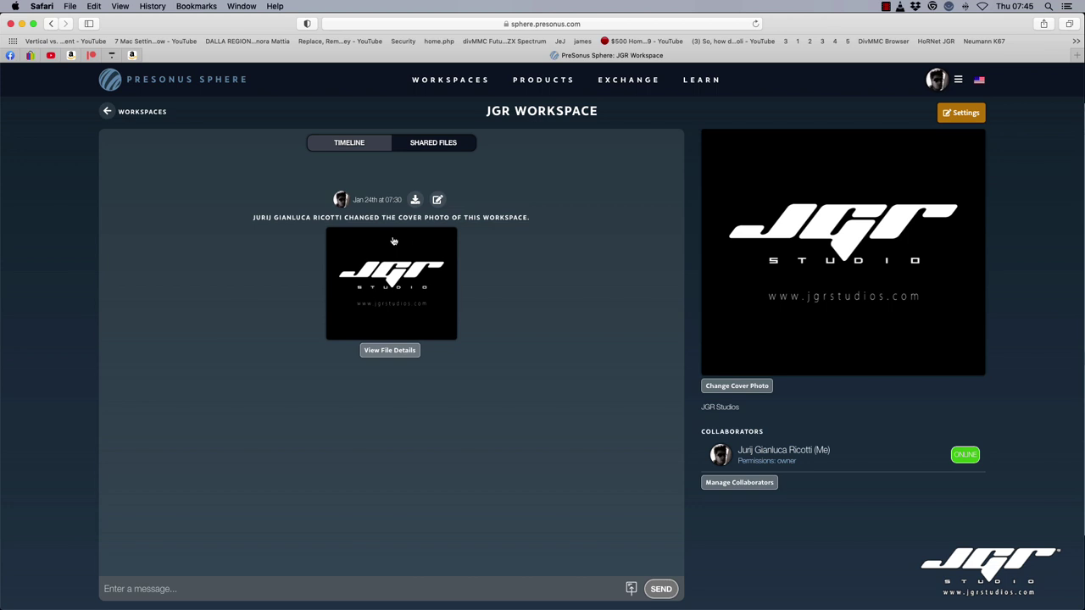
- View the form for inviting a collaborator to JGR Workspace, close it, and open the FrinoFolder workspace
left_click(756, 483)
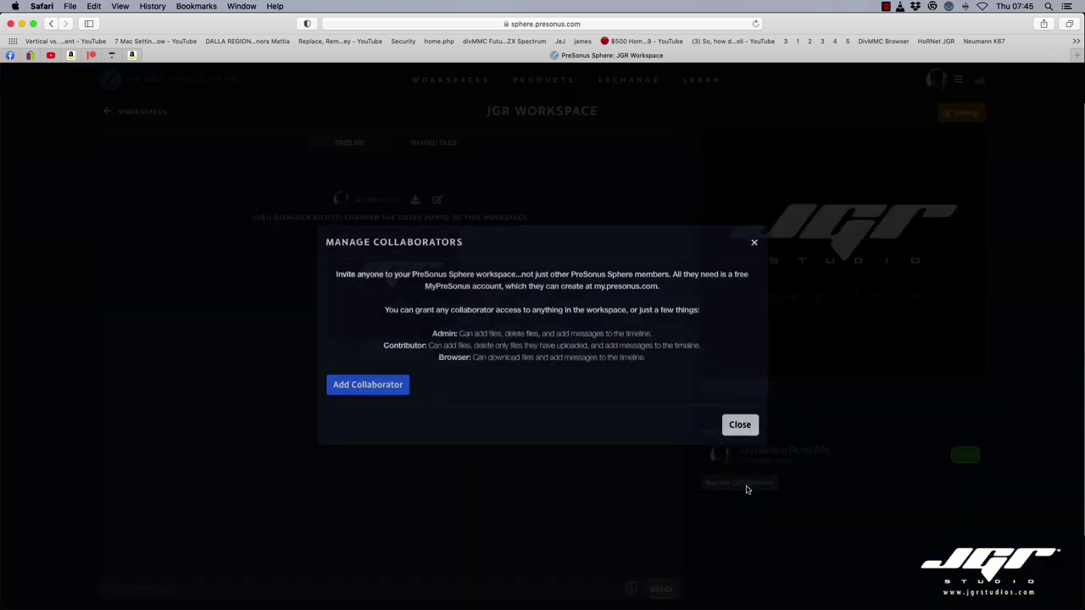
left_click(390, 390)
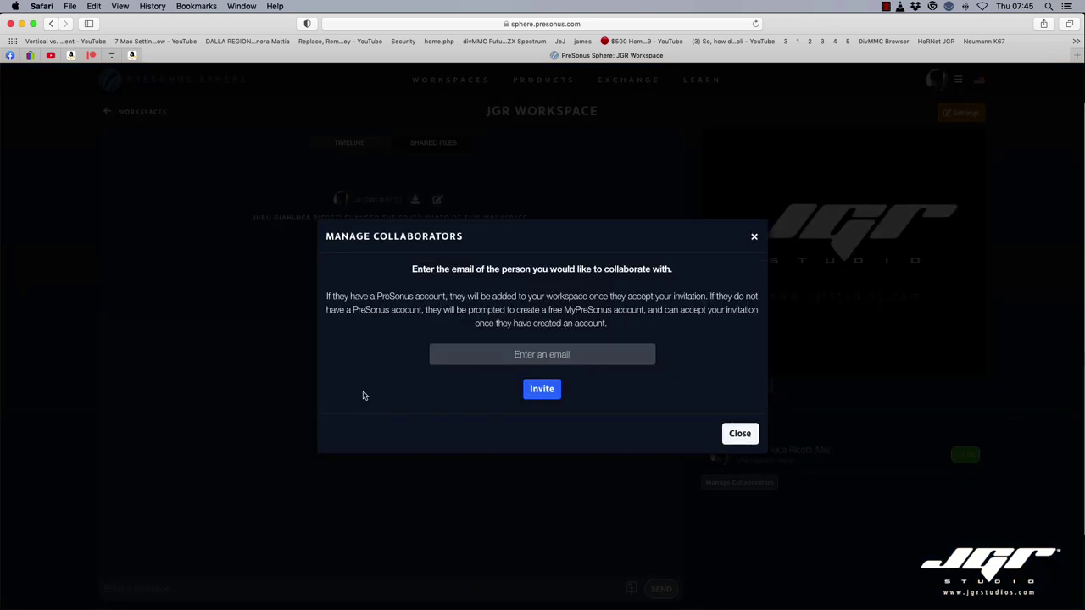
left_click(506, 355)
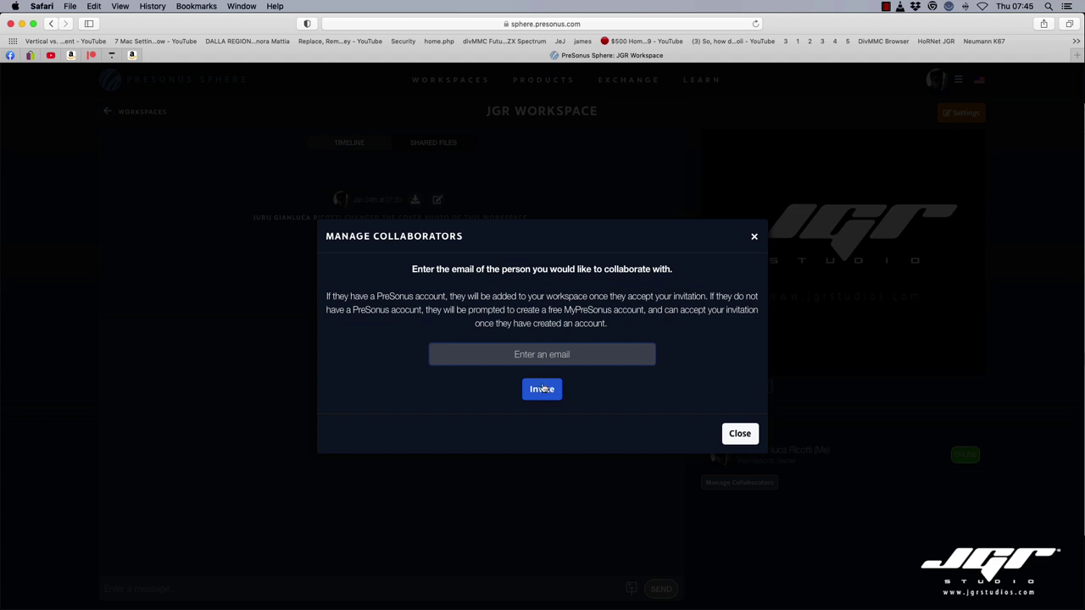
left_click(739, 434)
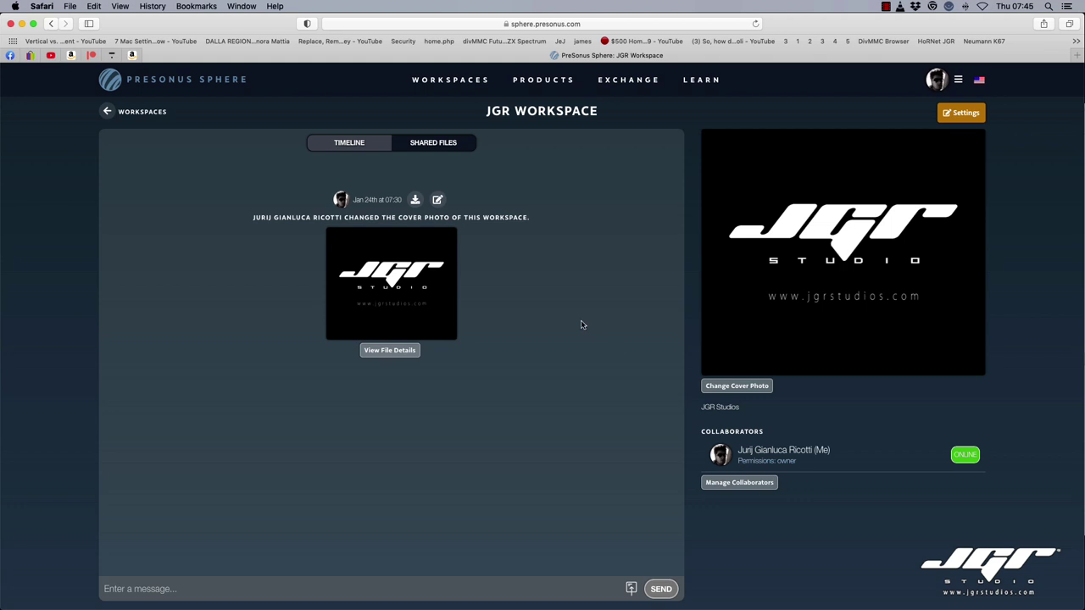
left_click(108, 111)
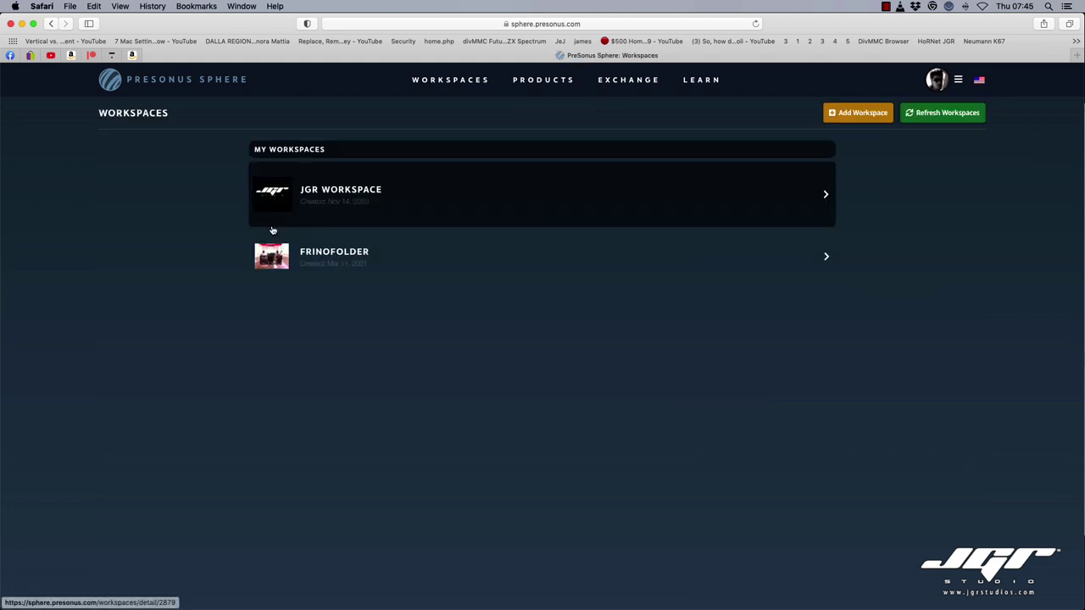
left_click(309, 249)
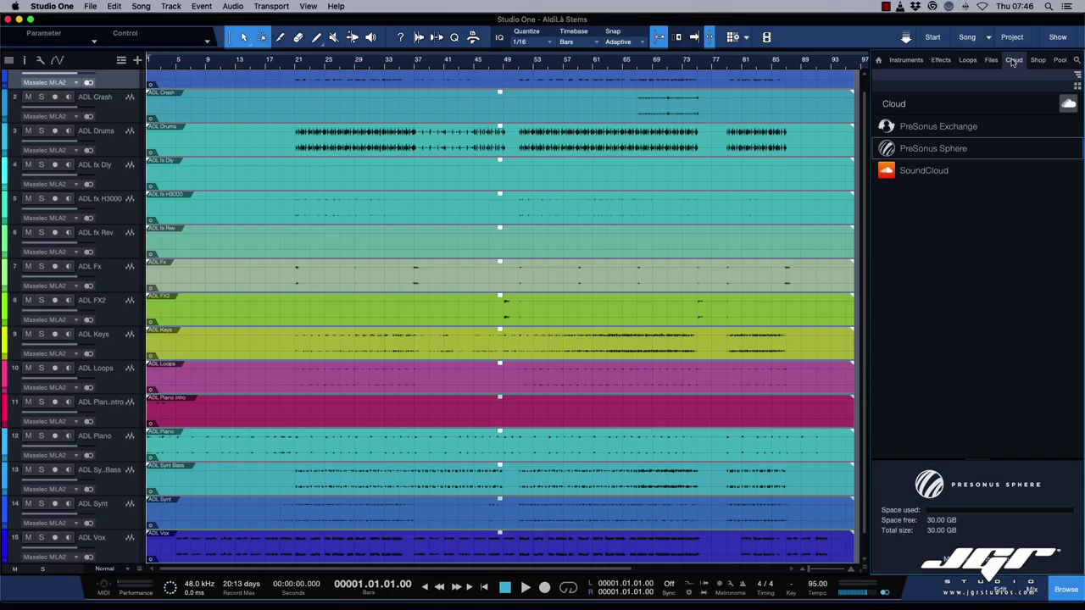
- Look over the PreSonus Exchange and SoundCloud entries among the cloud services and open PreSonus Sphere
left_click(929, 129)
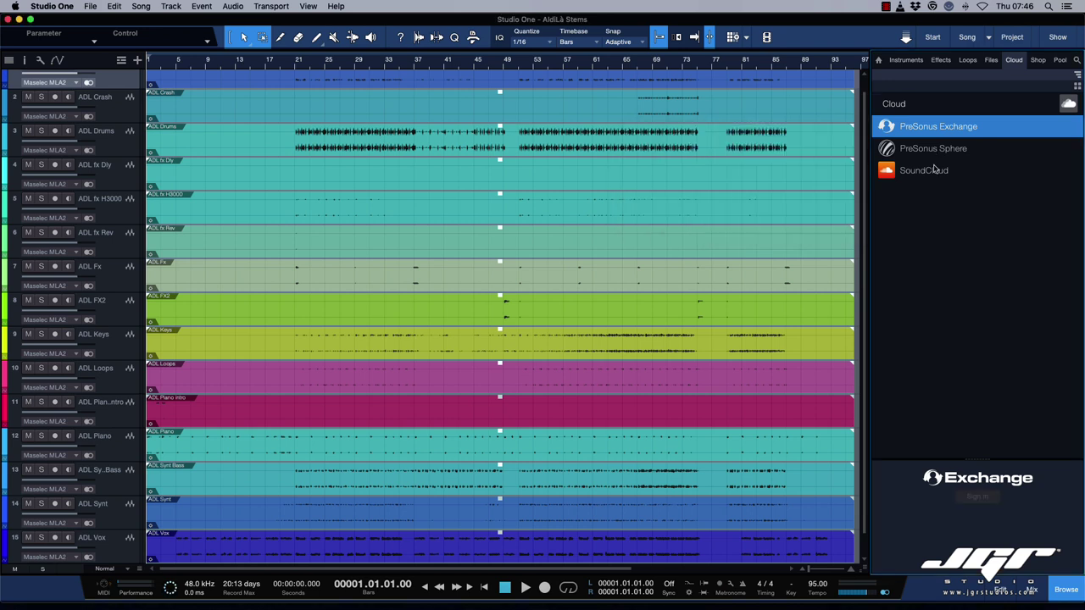
left_click(933, 169)
left_click(937, 154)
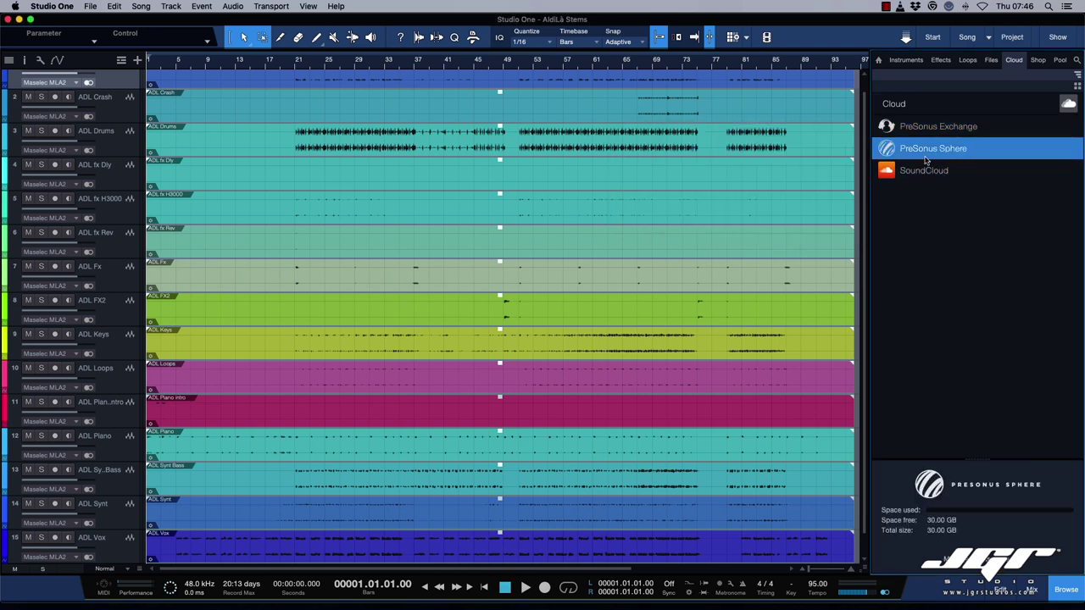
double_click(930, 150)
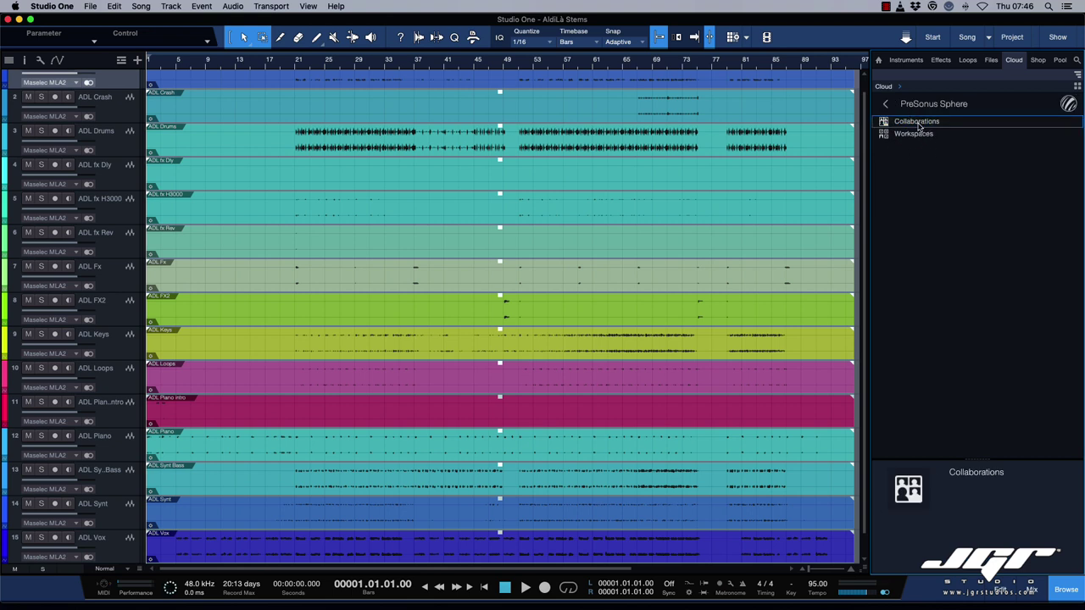
- Look into the Collaborations section of PreSonus Sphere and open the Workspaces section
left_click(918, 125)
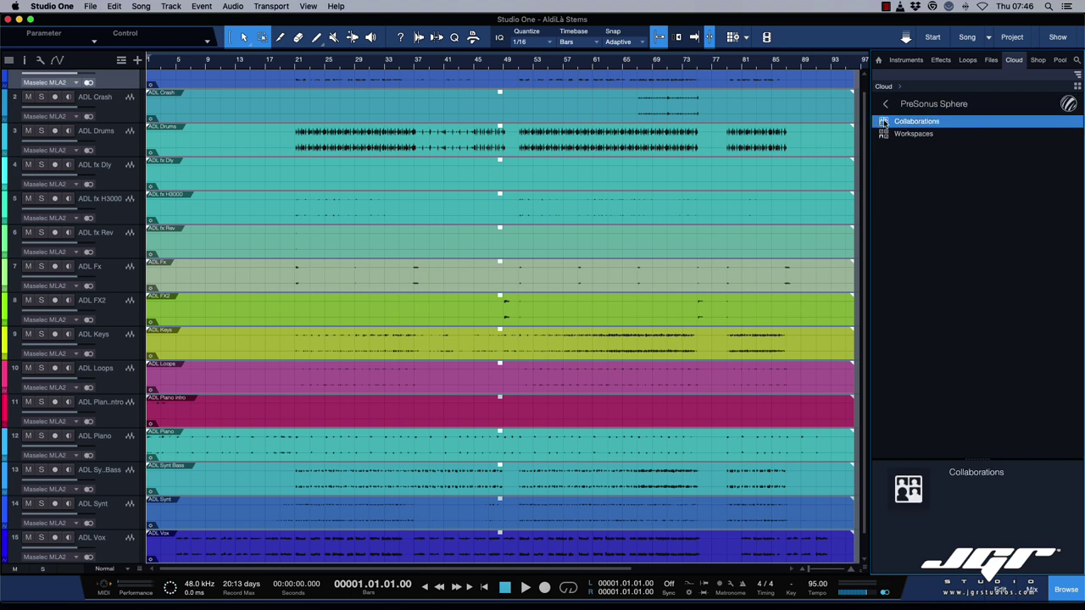
double_click(907, 124)
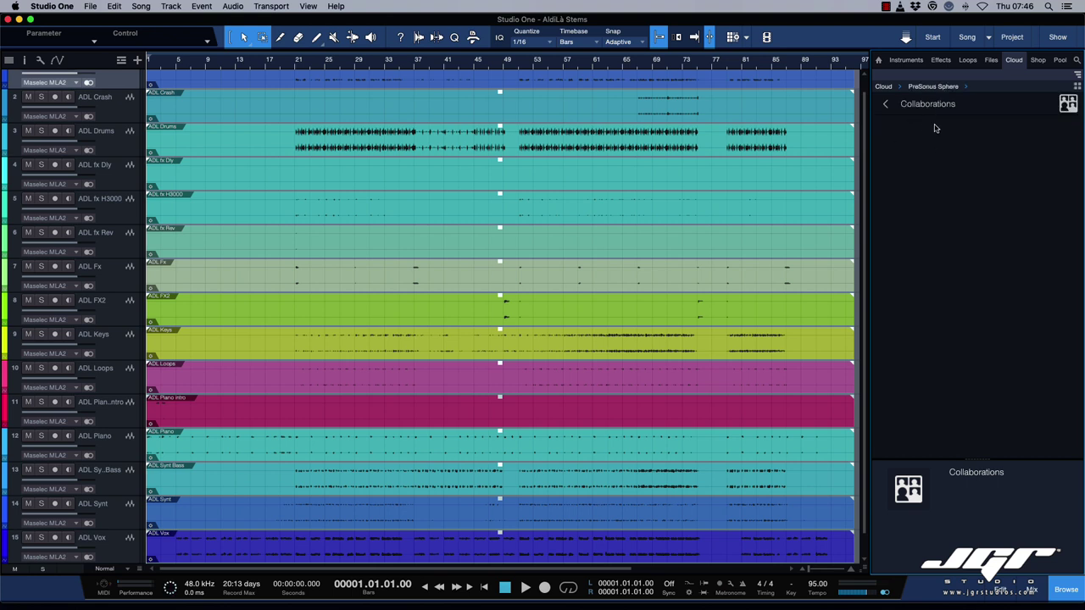
left_click(885, 103)
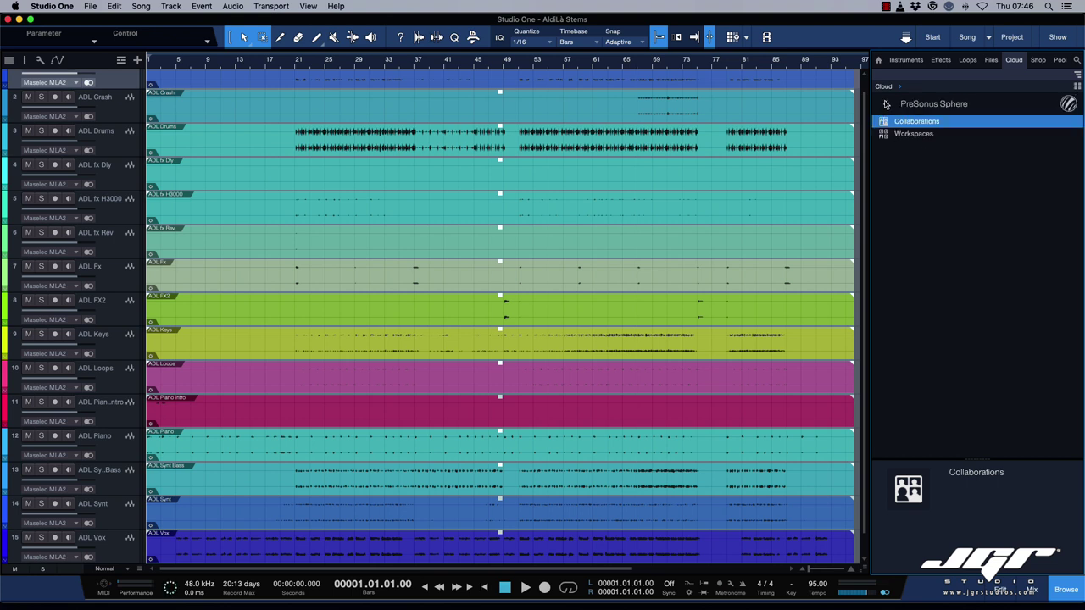
left_click(888, 136)
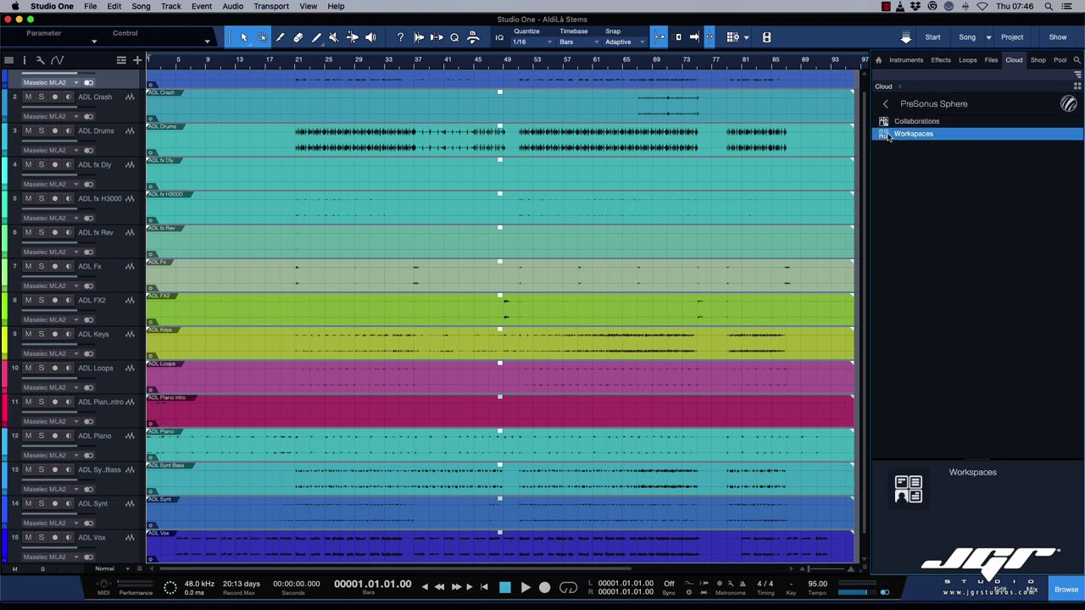
double_click(888, 135)
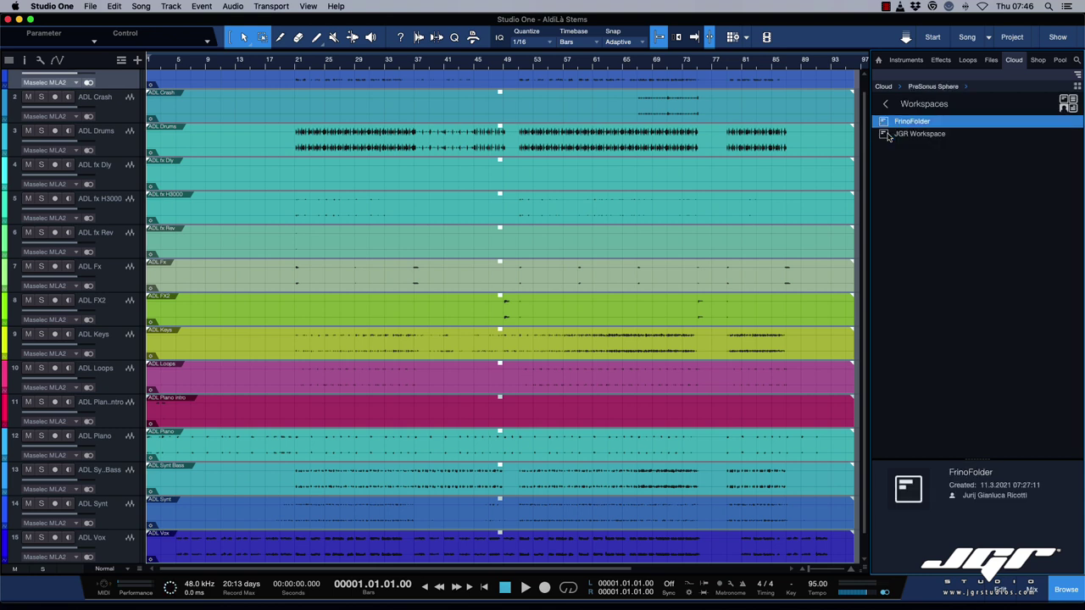
- Rename the FrinoFolder workspace using the collaborator's surname followed by "Folder"
left_click(920, 155)
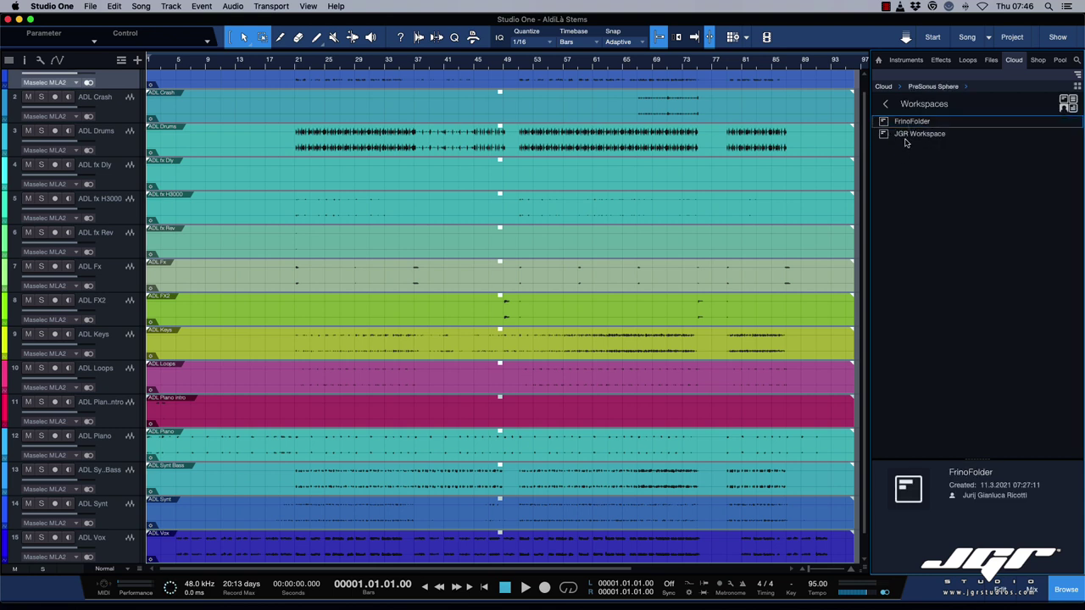
right_click(911, 122)
left_click(932, 124)
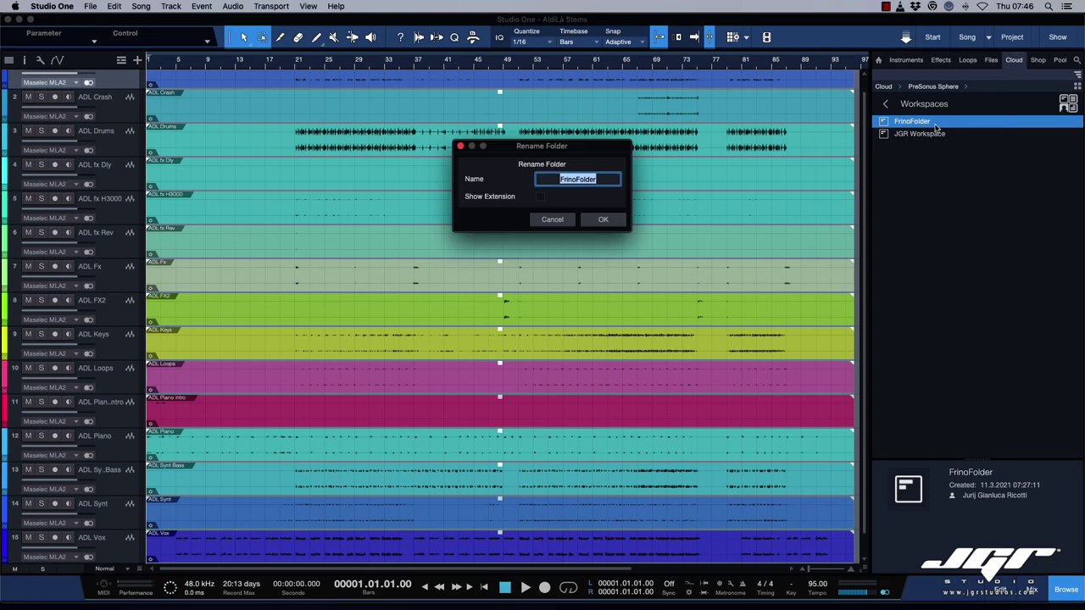
type("Mauto Folder")
key("Return")
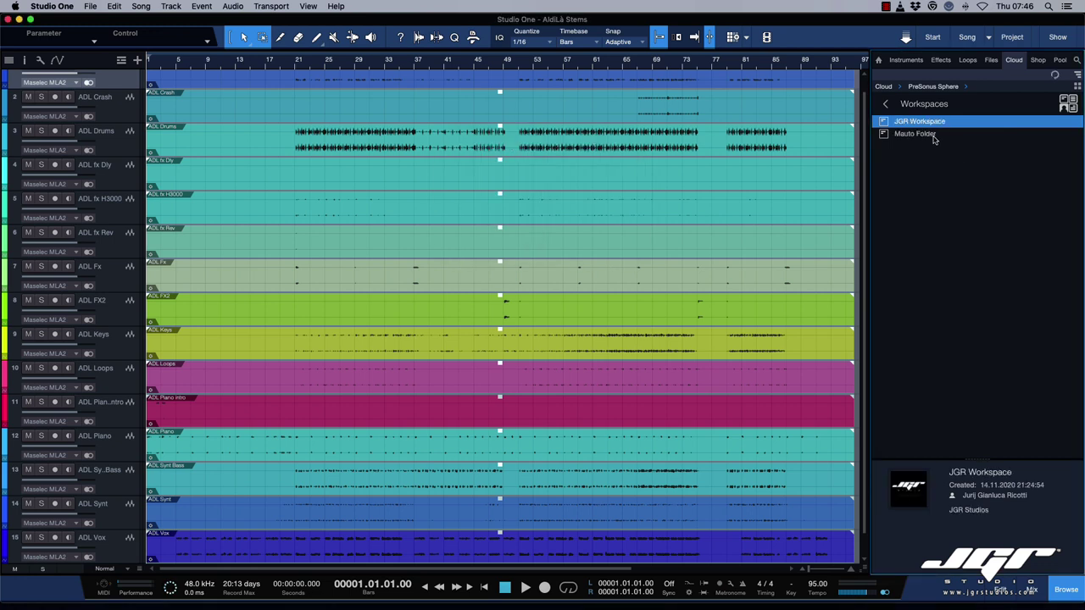
- Create a folder named "Al di Là" inside the renamed workspace and open it
double_click(883, 135)
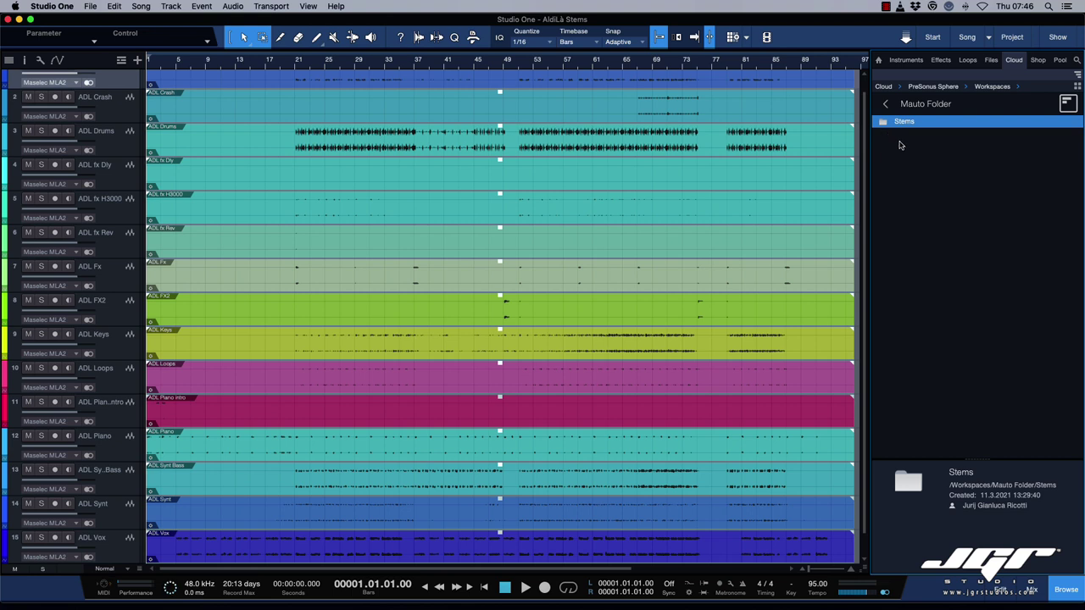
right_click(888, 150)
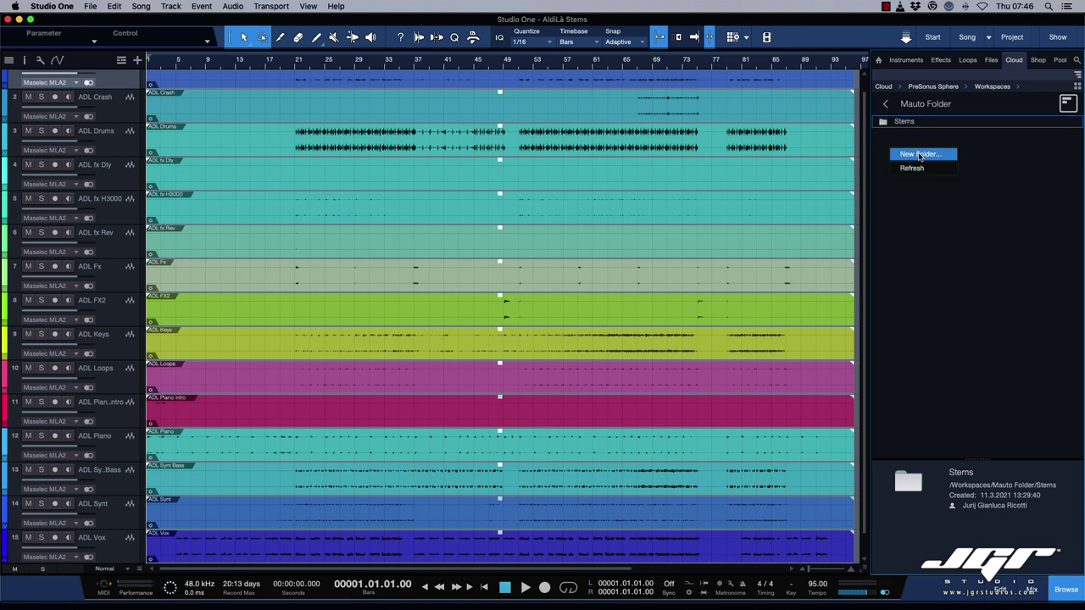
left_click(919, 155)
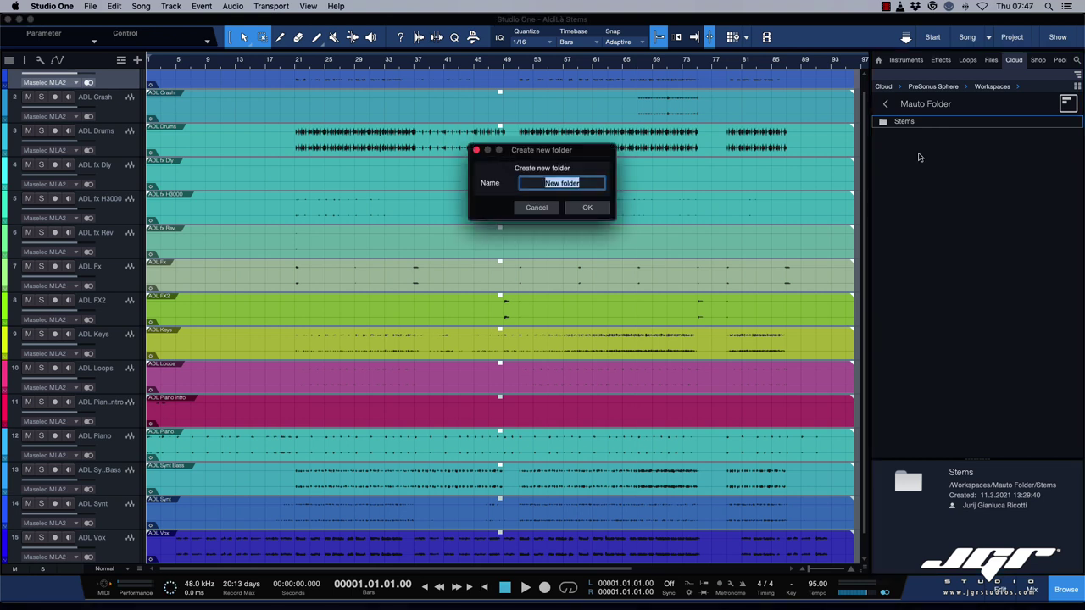
left_click(594, 210)
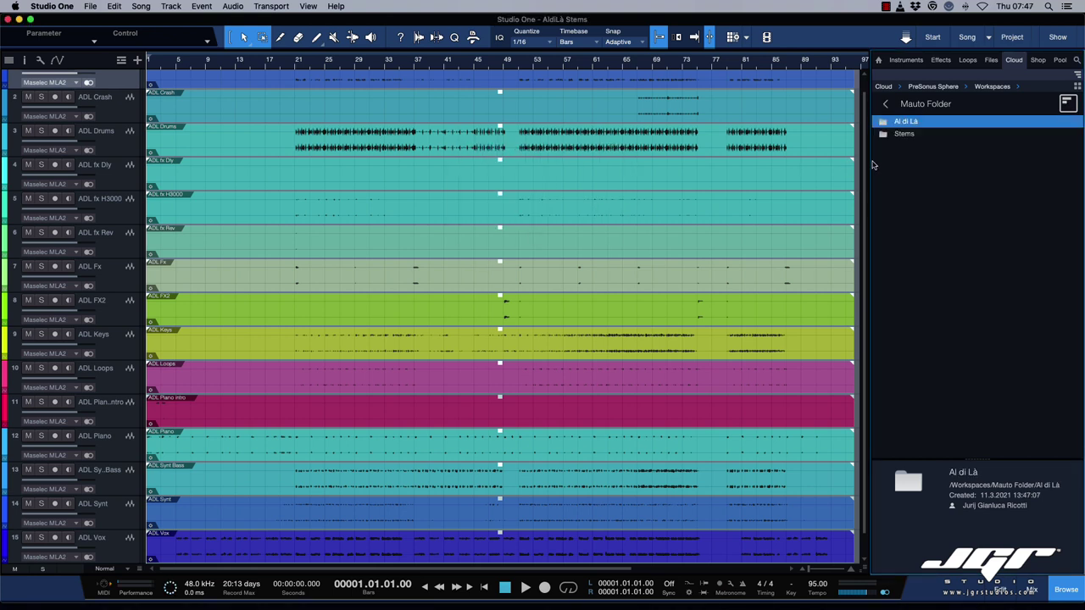
double_click(884, 125)
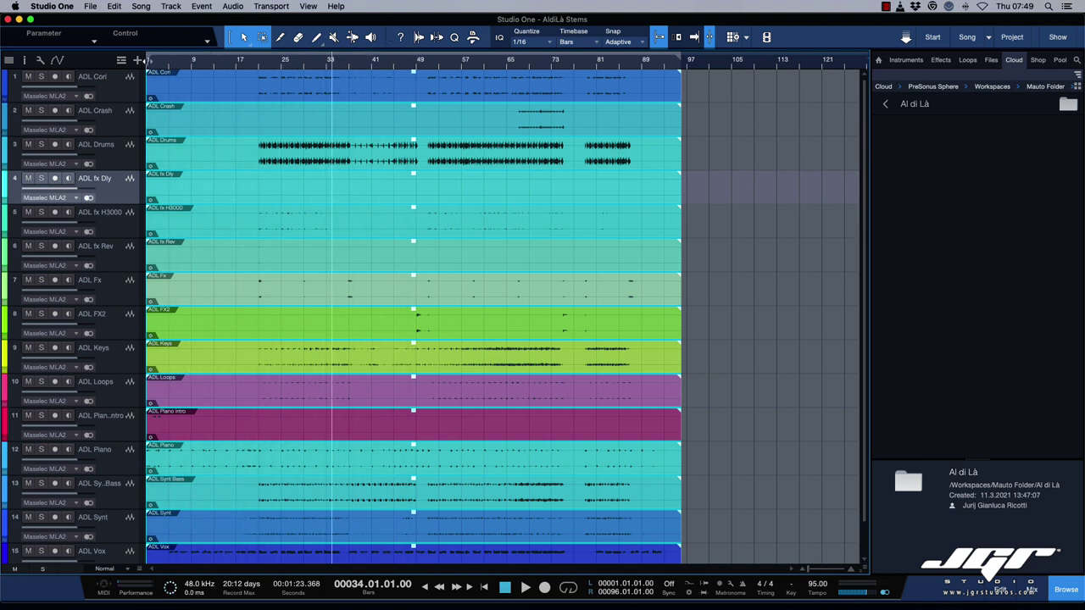
- Select the ADL Crash event and set the loop range to match its full length
left_click(683, 131)
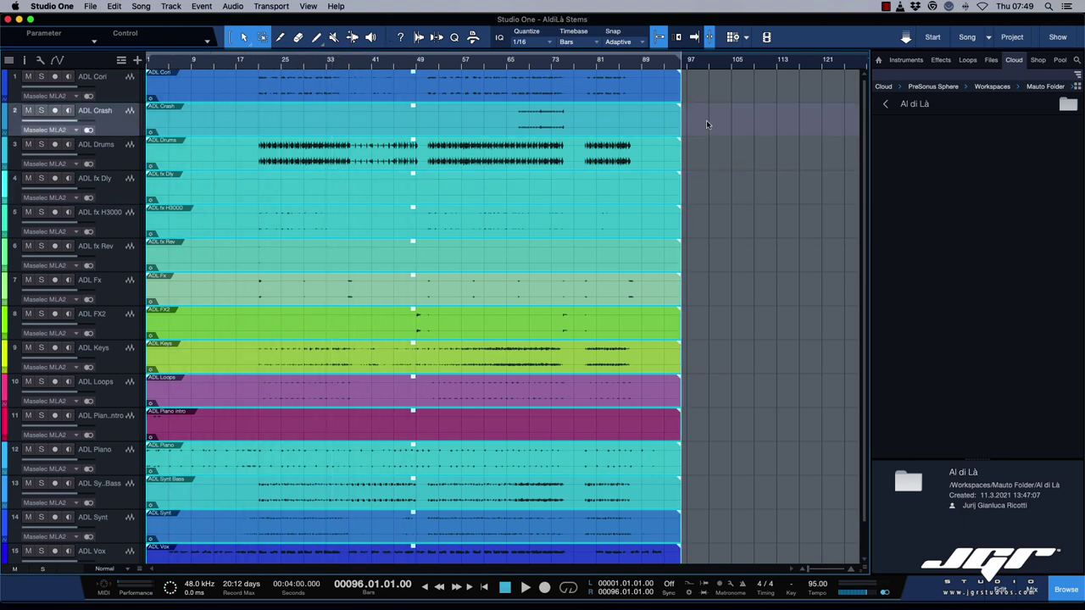
left_click(638, 132)
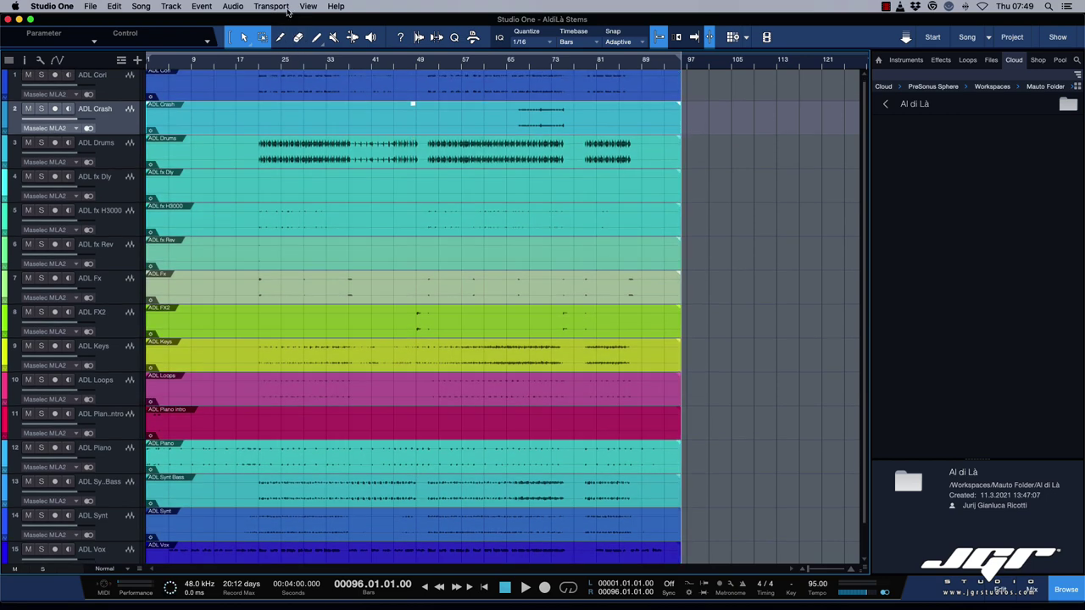
left_click(272, 6)
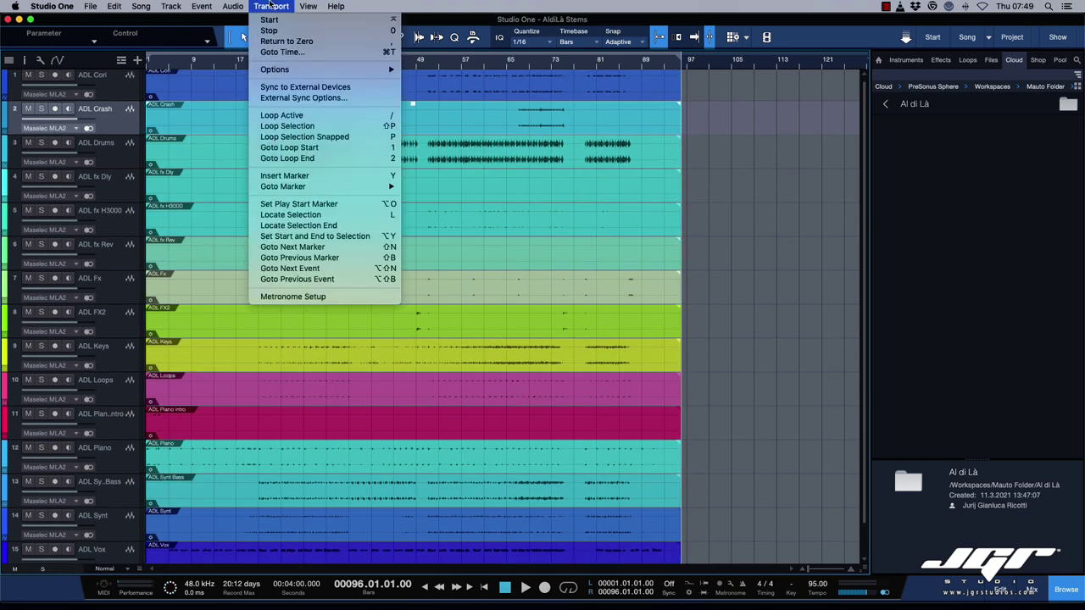
left_click(286, 125)
- Open the mixdown export settings and choose Upload to PreSonus Sphere as the publishing option
left_click(139, 6)
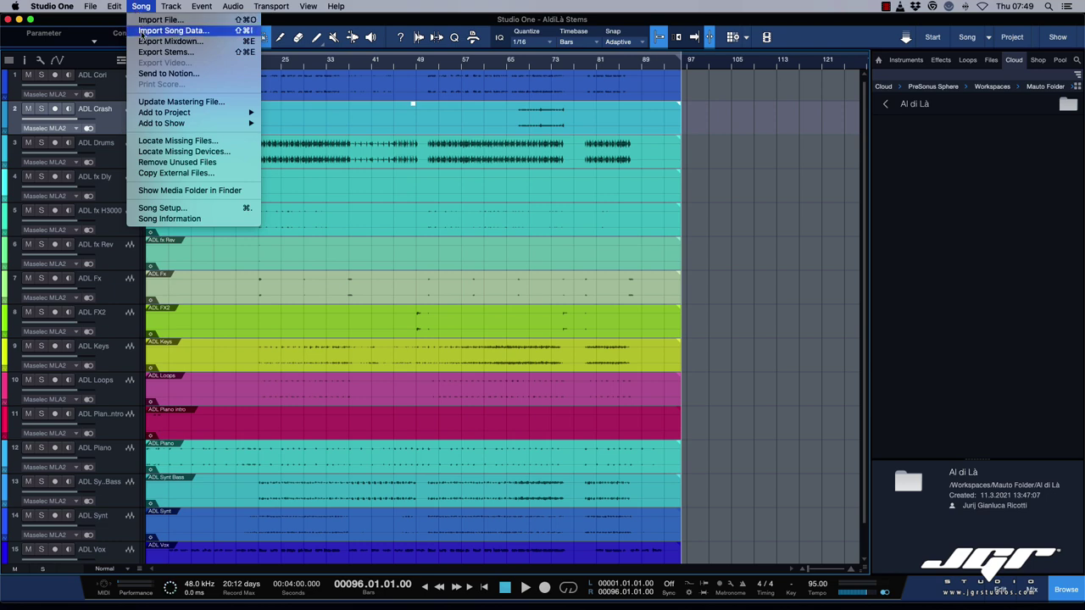
left_click(148, 41)
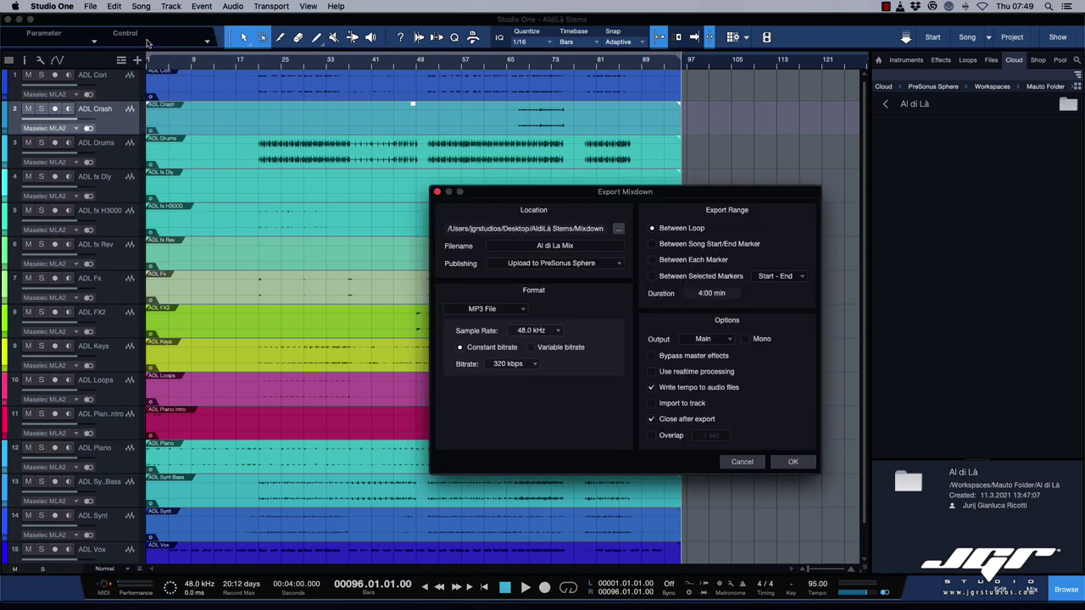
left_click(580, 265)
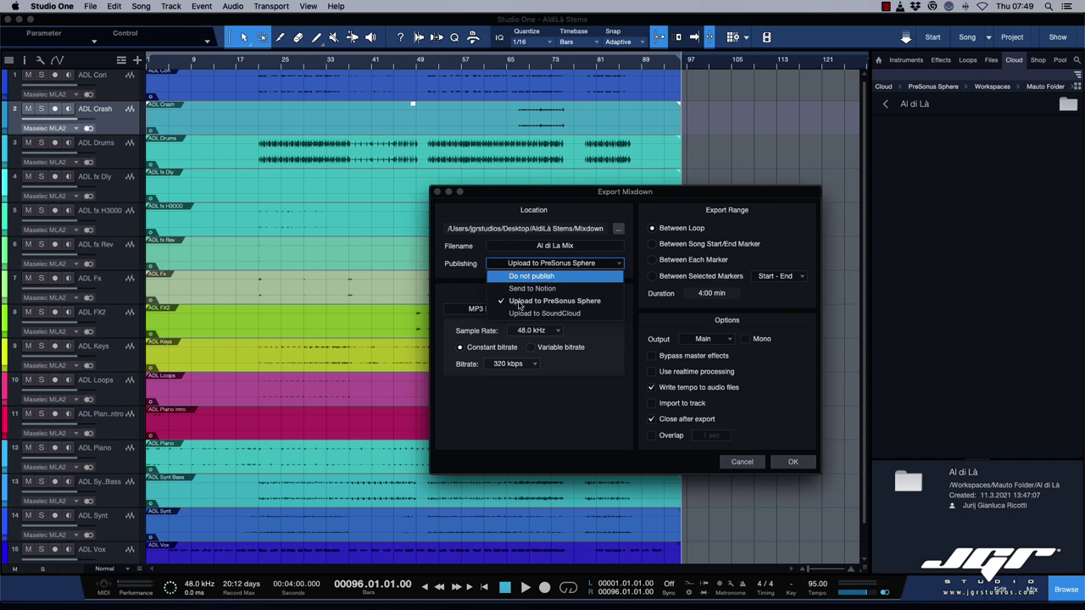
left_click(593, 305)
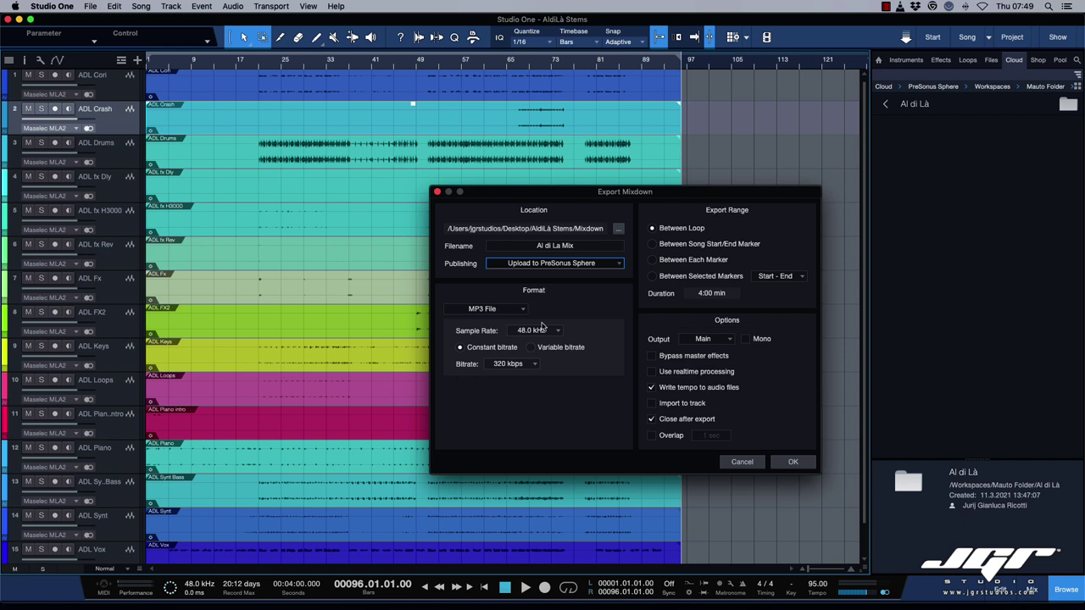
- Export the mixdown as MP3 and upload Al di La Mix.mp3 to the collaborator's workspace
left_click(794, 461)
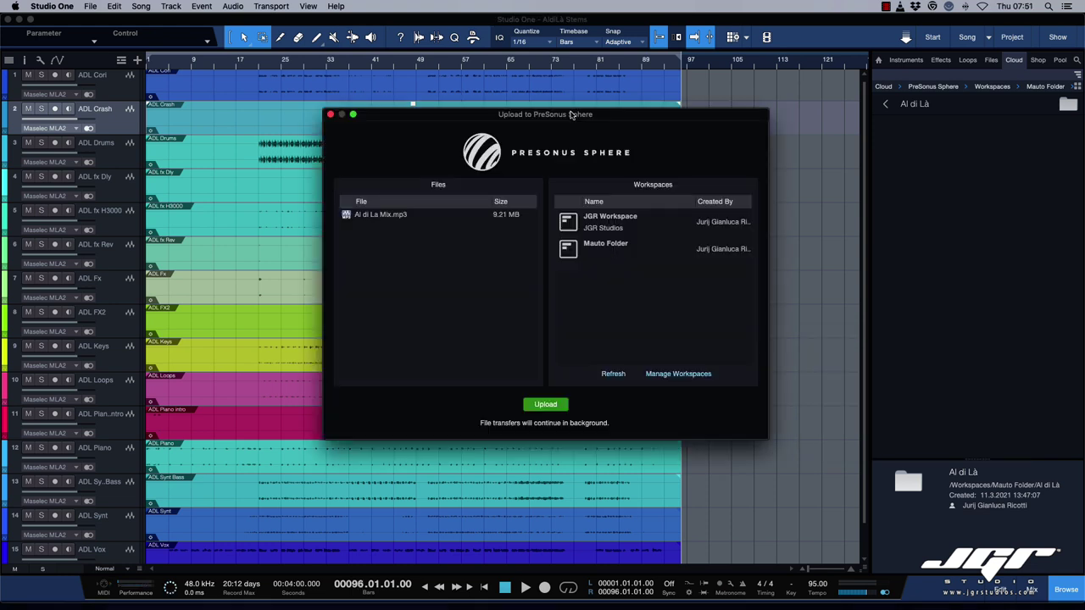
left_click_drag(588, 116, 582, 127)
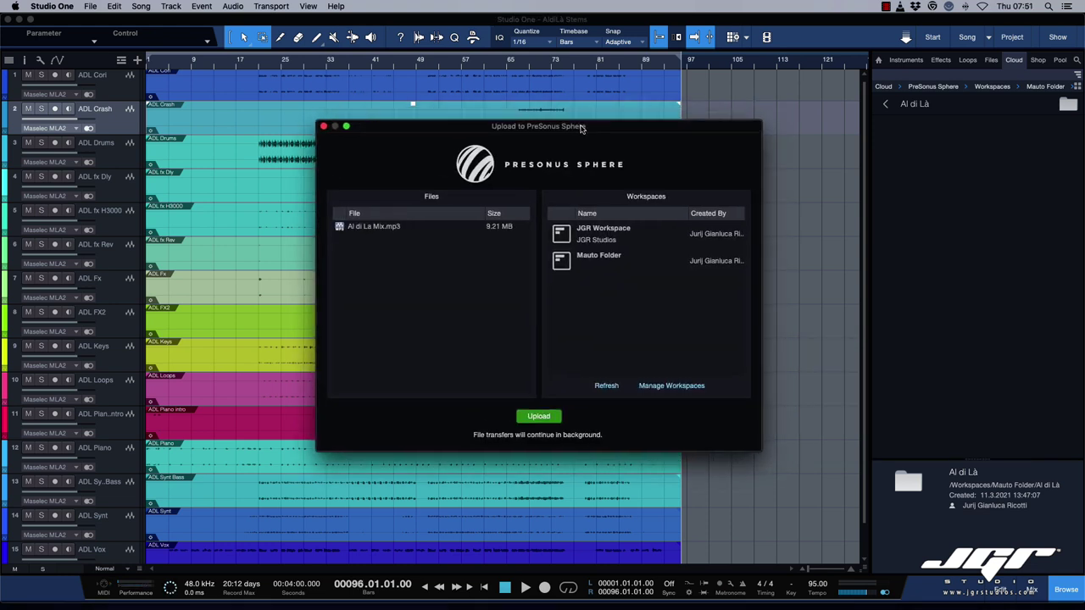
left_click(594, 270)
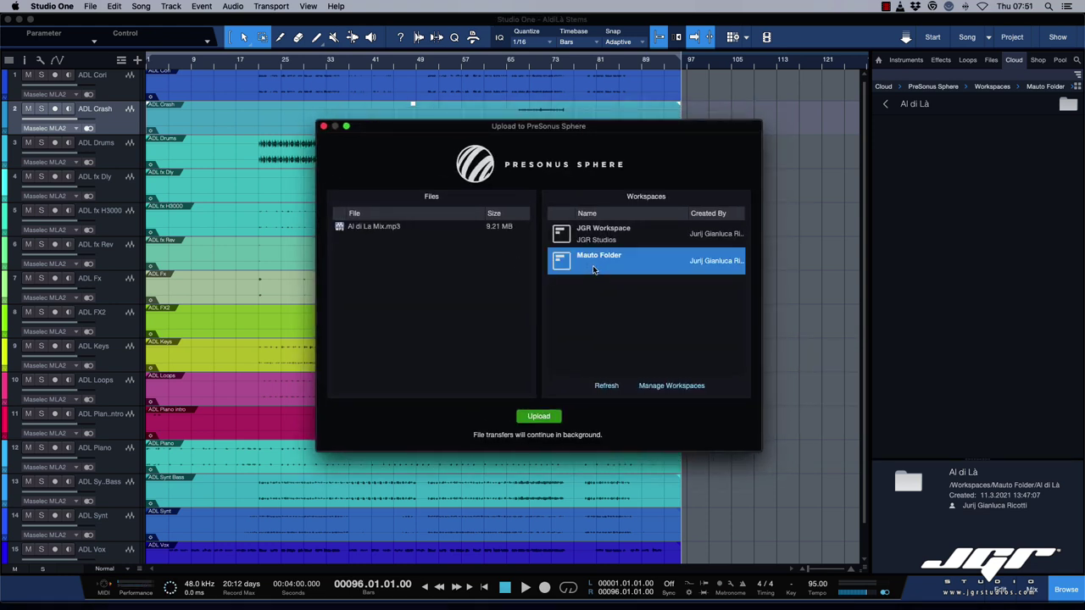
left_click(592, 244)
left_click(591, 262)
left_click(670, 388)
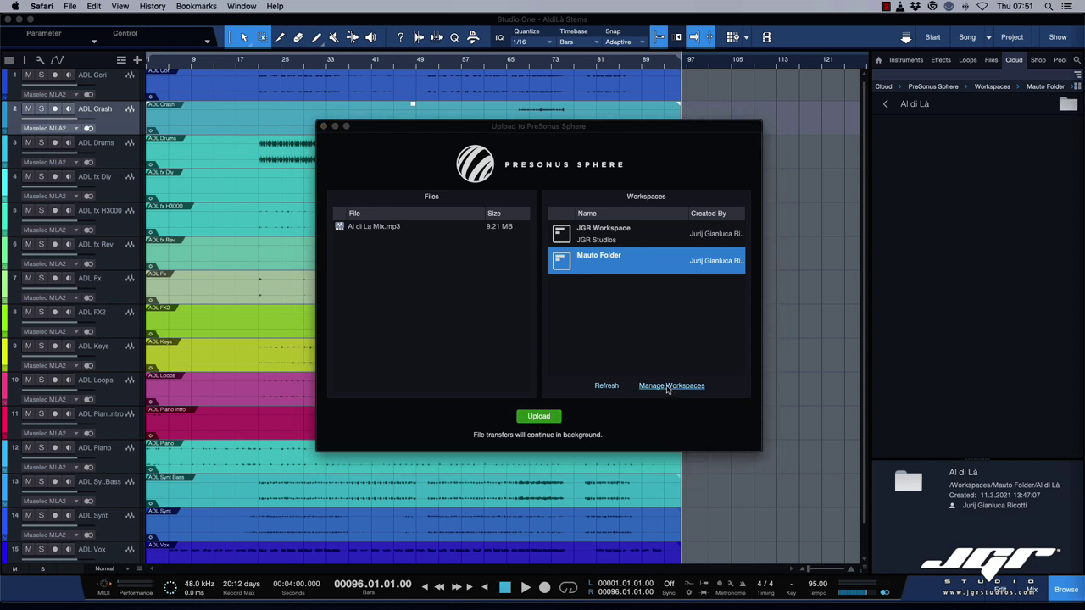
left_click(542, 413)
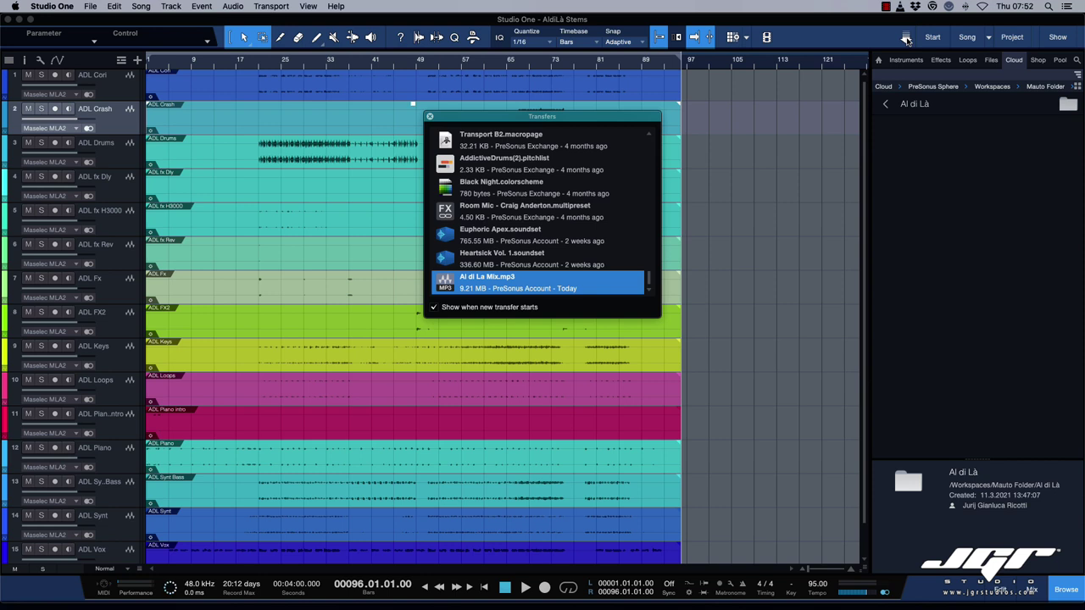
- Refresh the collaborator's workspace folder, inspect the uploaded Al di La Mix.mp3, and close the transfer list
left_click(884, 103)
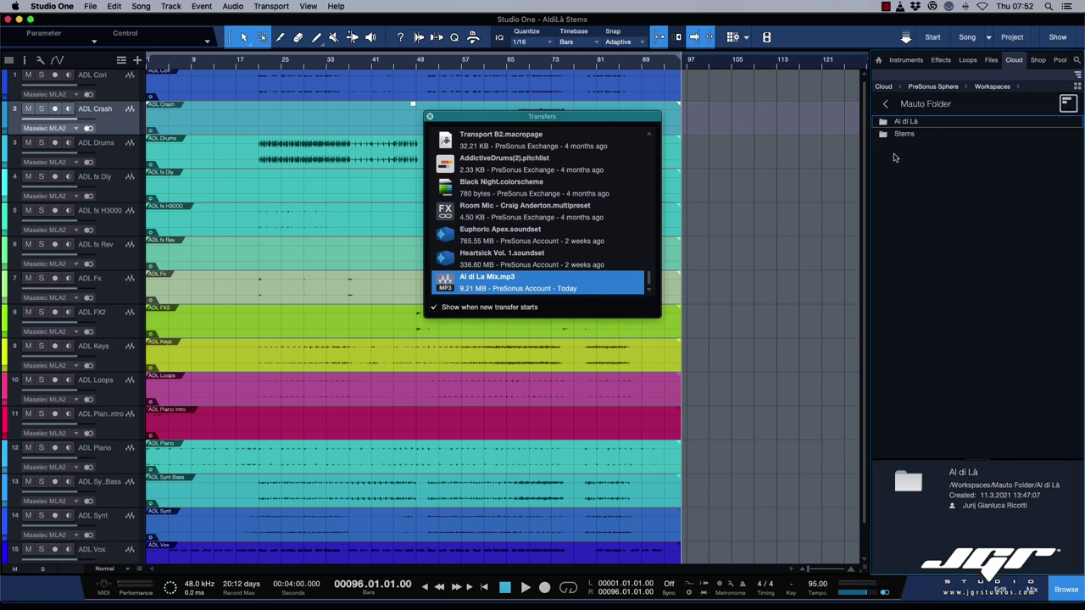
right_click(893, 157)
left_click(911, 176)
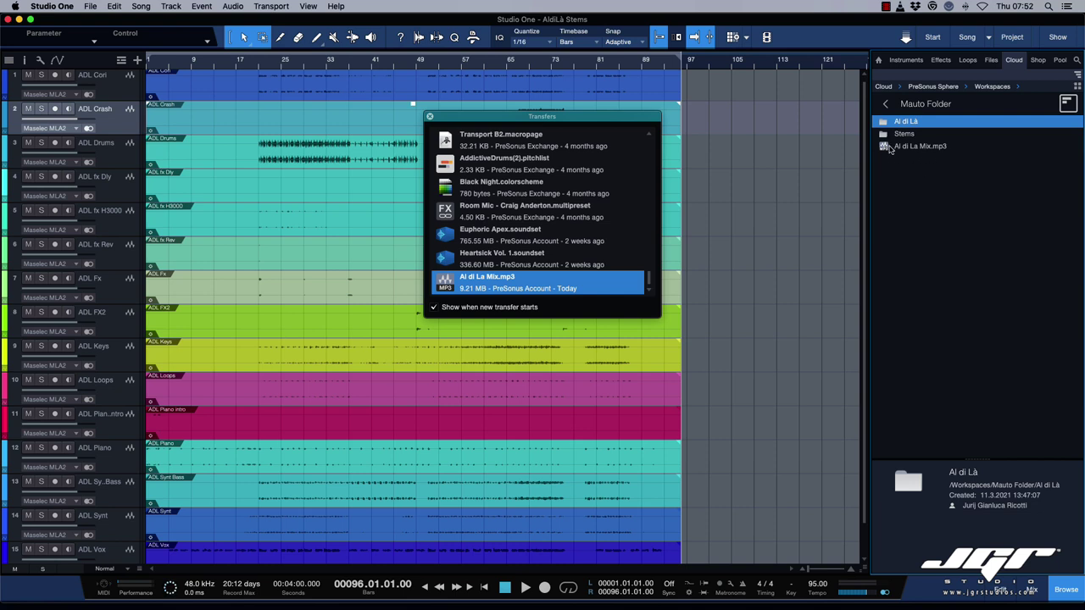
left_click(890, 149)
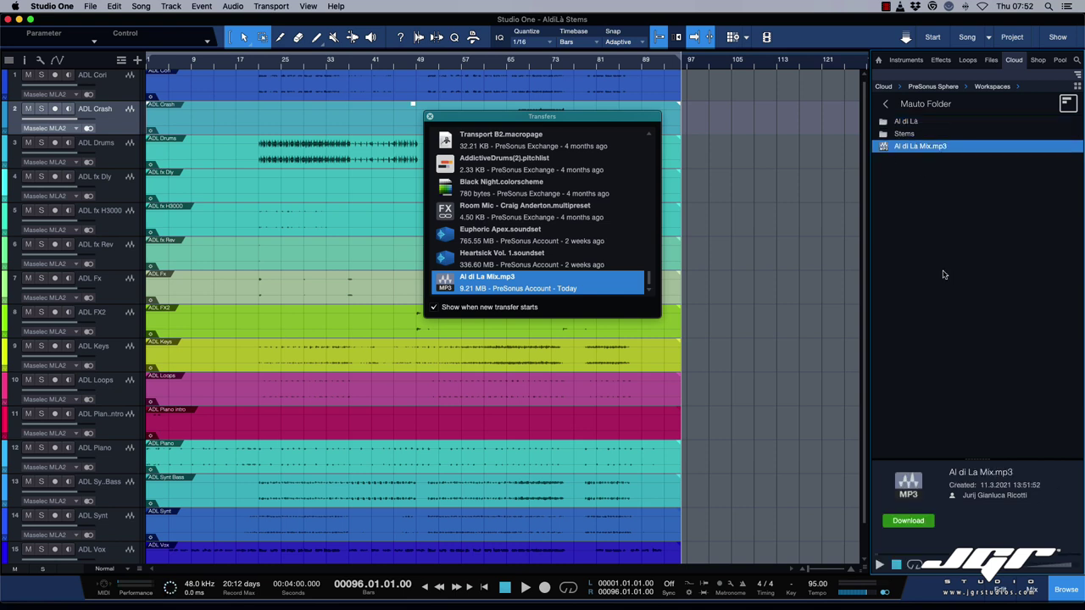
left_click(914, 526)
left_click(413, 102)
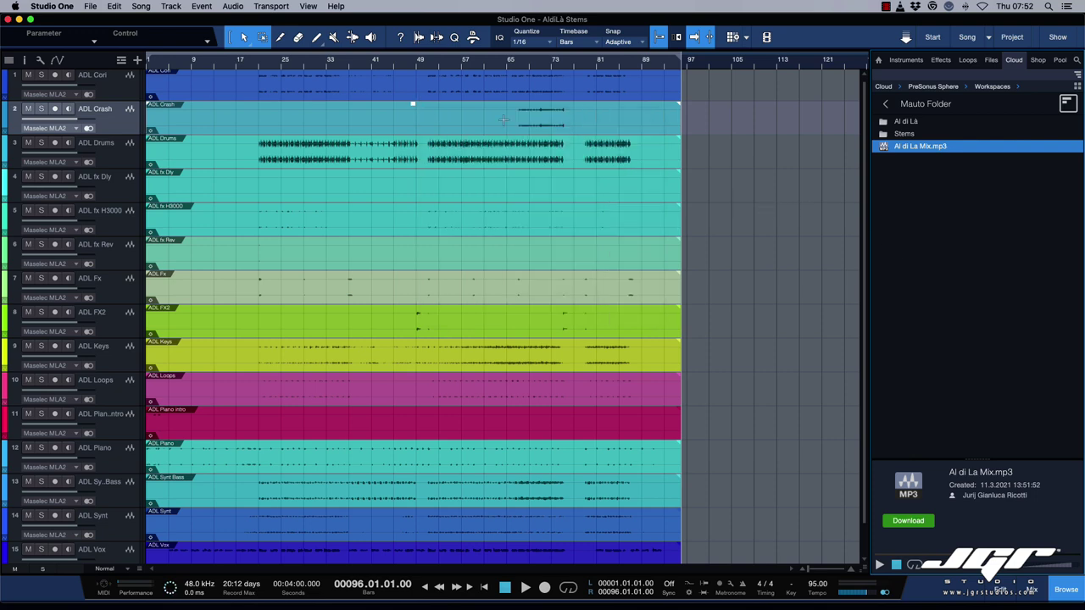
- Upload all the song's stem events to the workspace's Stems folder using the plain Wave File format
left_click(719, 153)
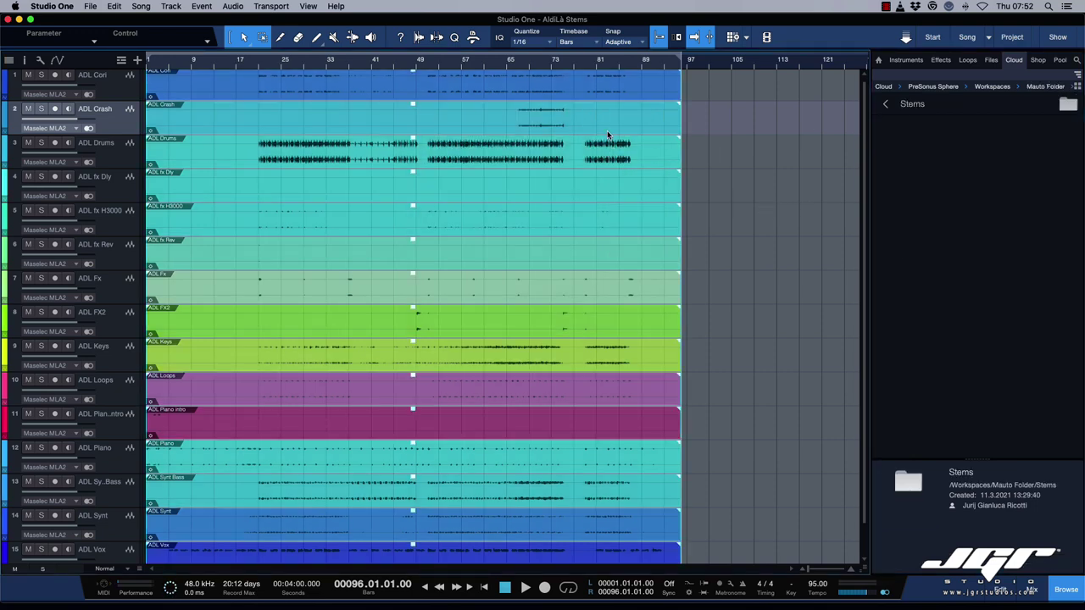
left_click_drag(601, 133, 908, 125)
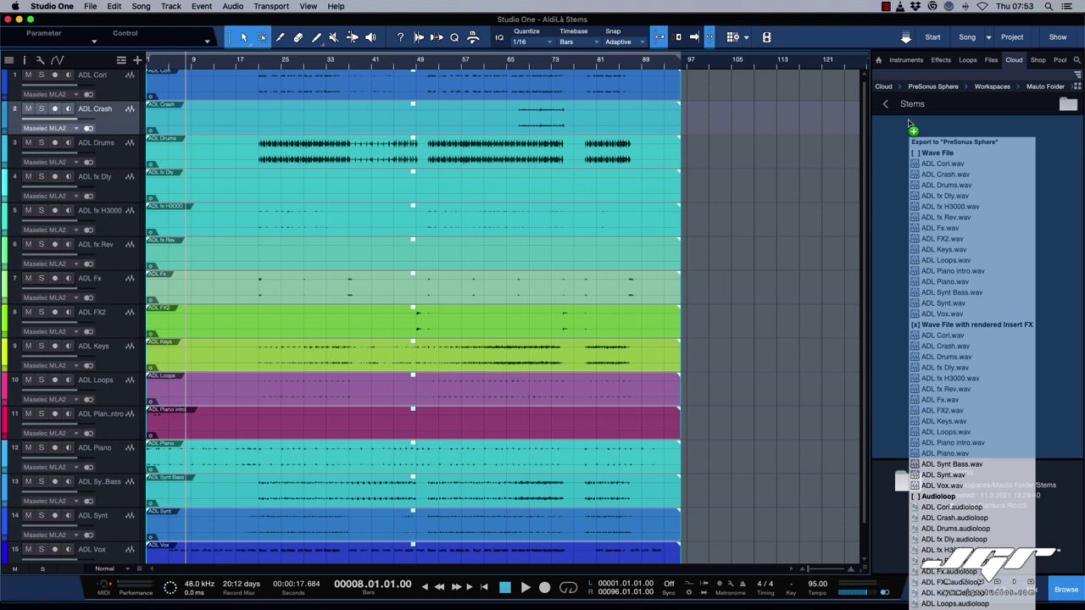
left_click_drag(910, 124, 905, 124)
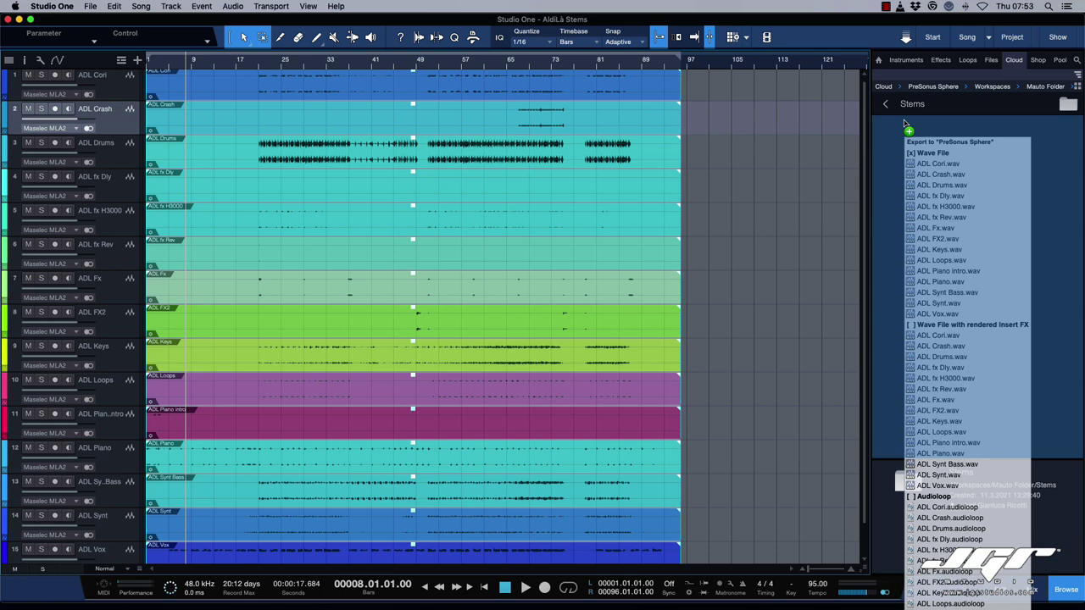
left_click_drag(903, 123, 904, 124)
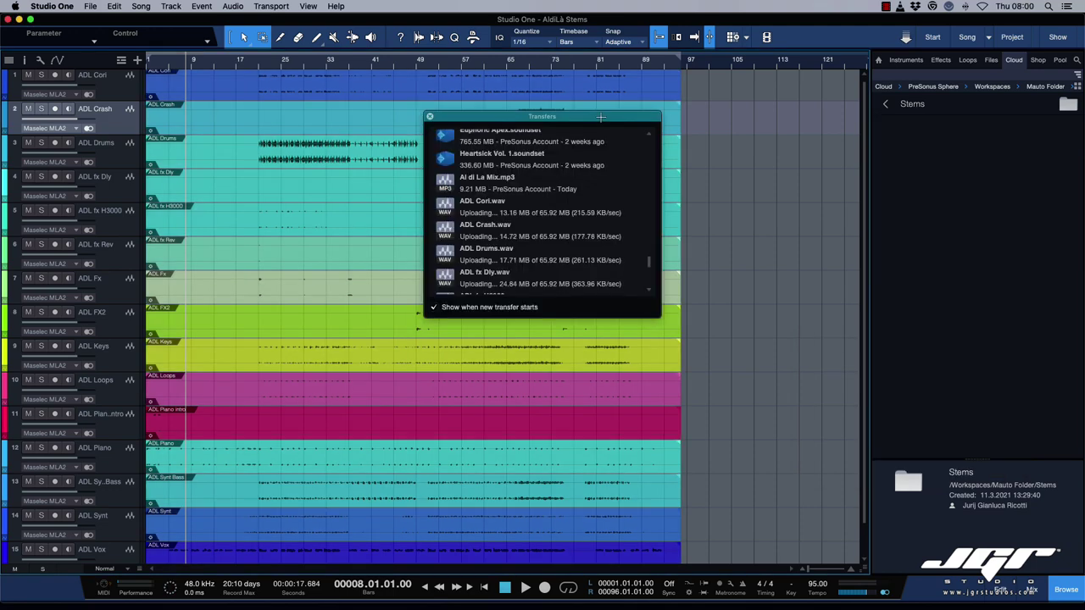
- Monitor the stem transfers and check the WAV files inside the workspace's Stems folder
left_click_drag(603, 118, 683, 160)
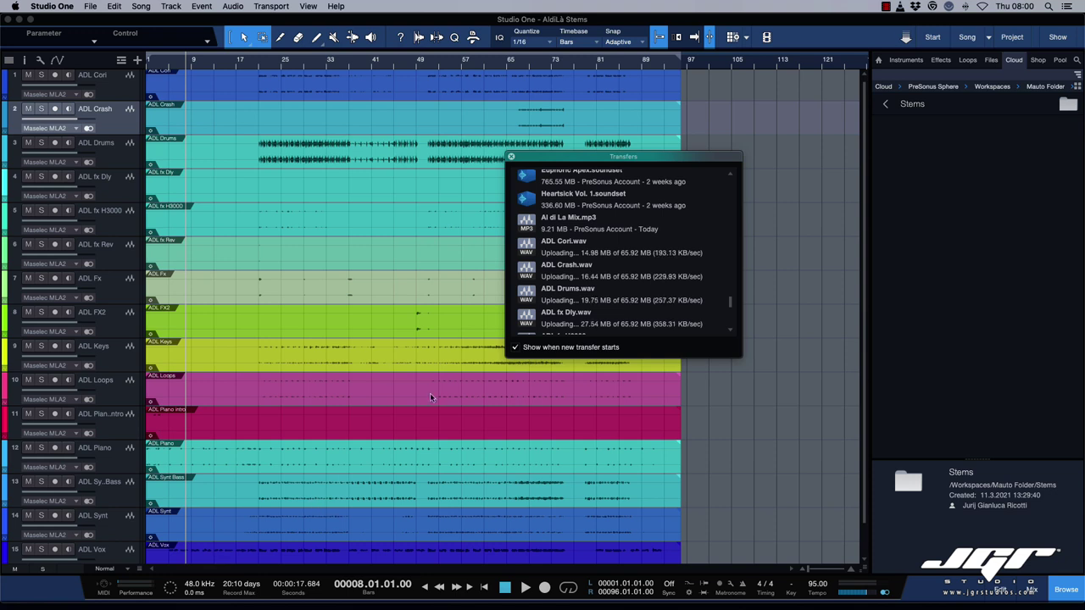
left_click_drag(566, 158, 614, 173)
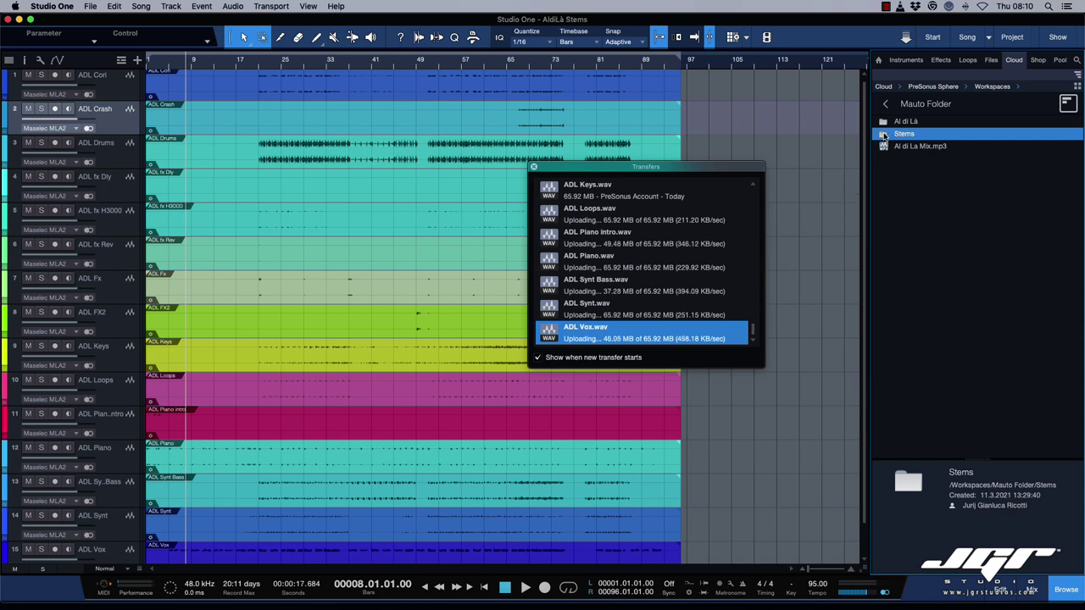
double_click(892, 133)
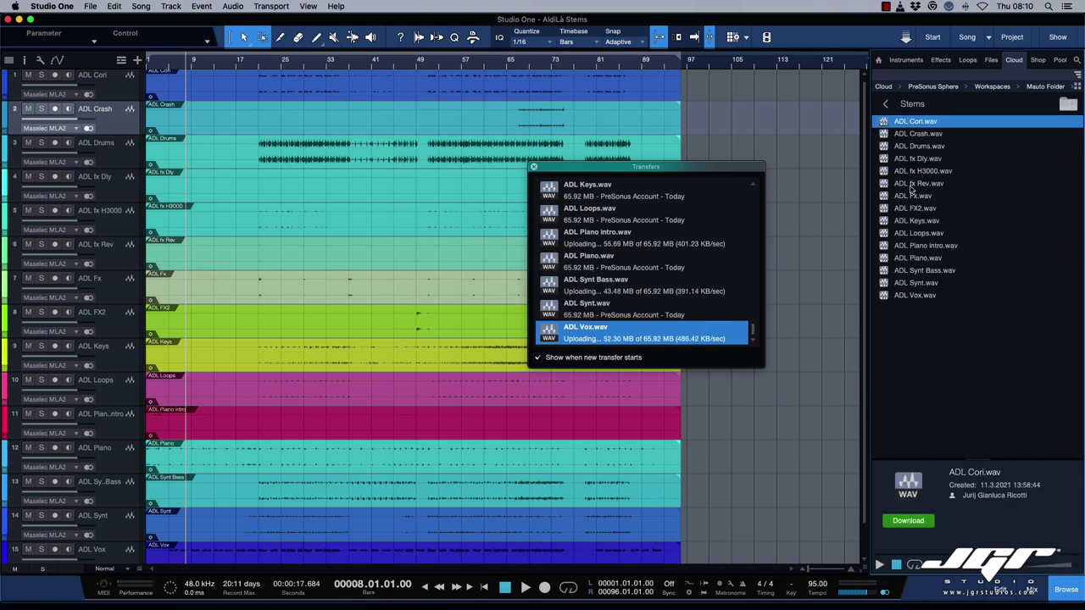
left_click(932, 295)
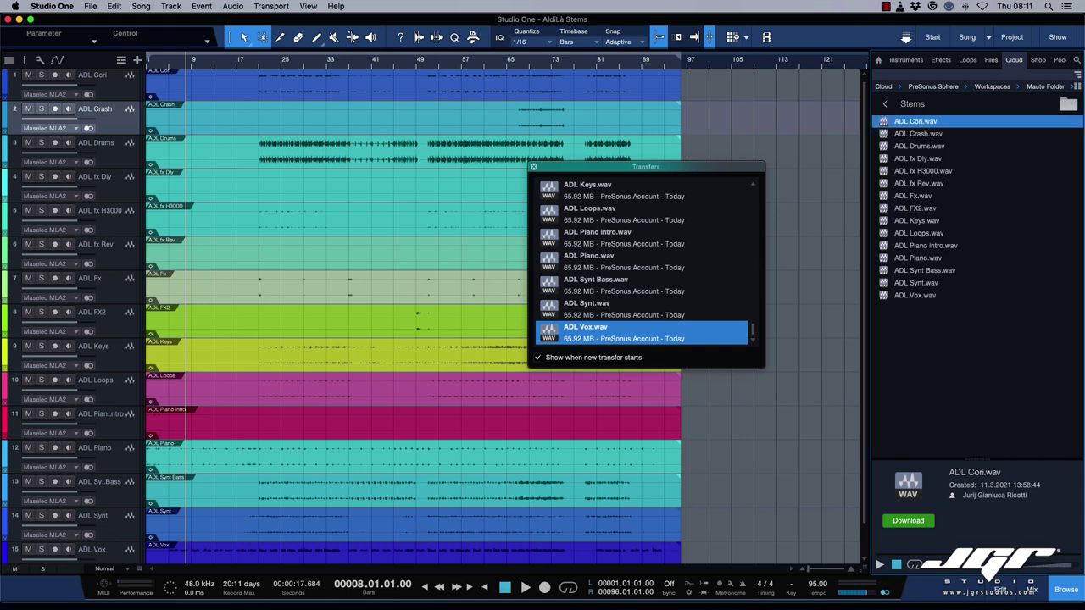
- Switch to Safari, check the shared files in the workspace's Stems folder on PreSonus Sphere, and return to Studio One
key("super+Tab")
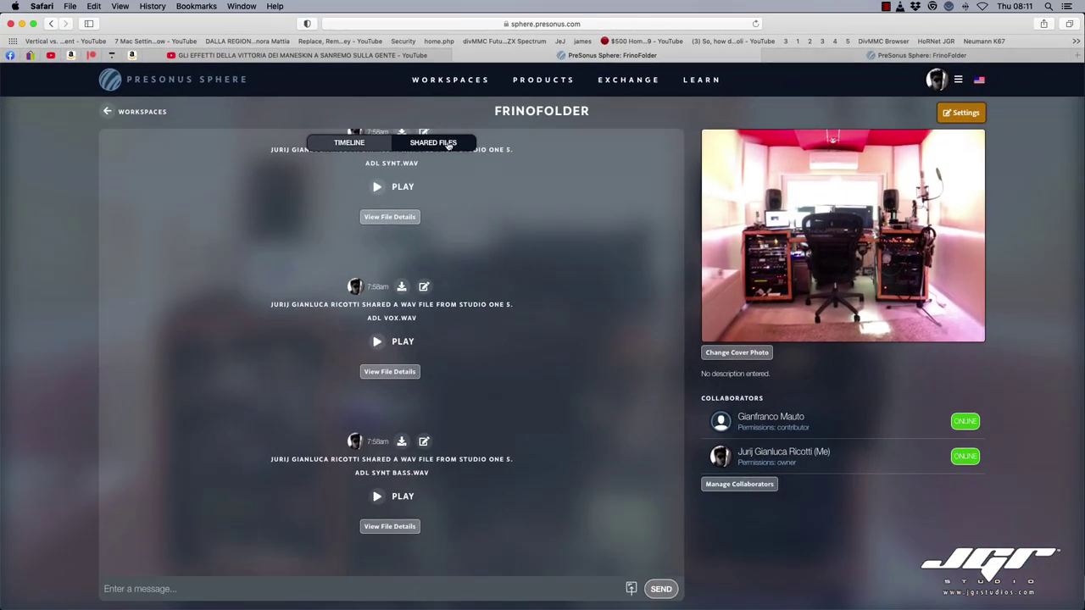
left_click(449, 144)
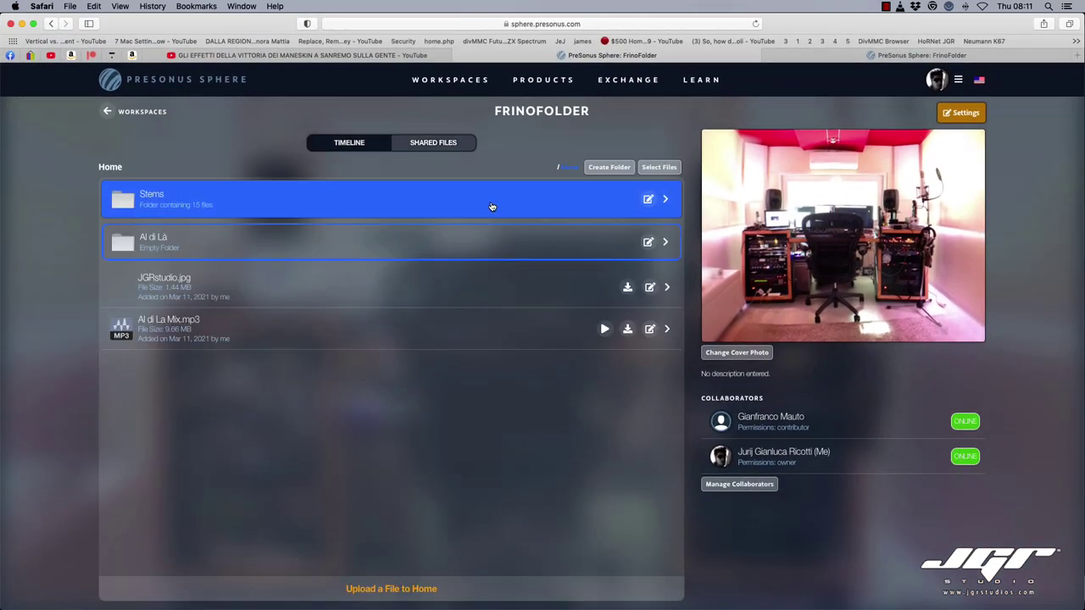
left_click(286, 203)
left_click(286, 206)
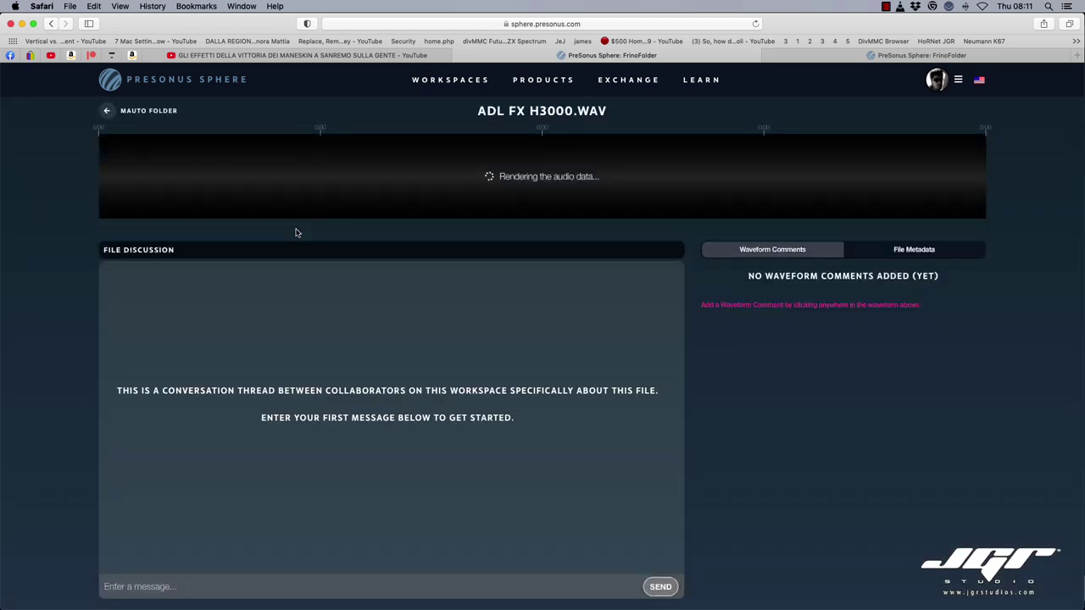
key("super+bracketleft")
scroll(311, 232, "down", 5)
scroll(312, 232, "up", 5)
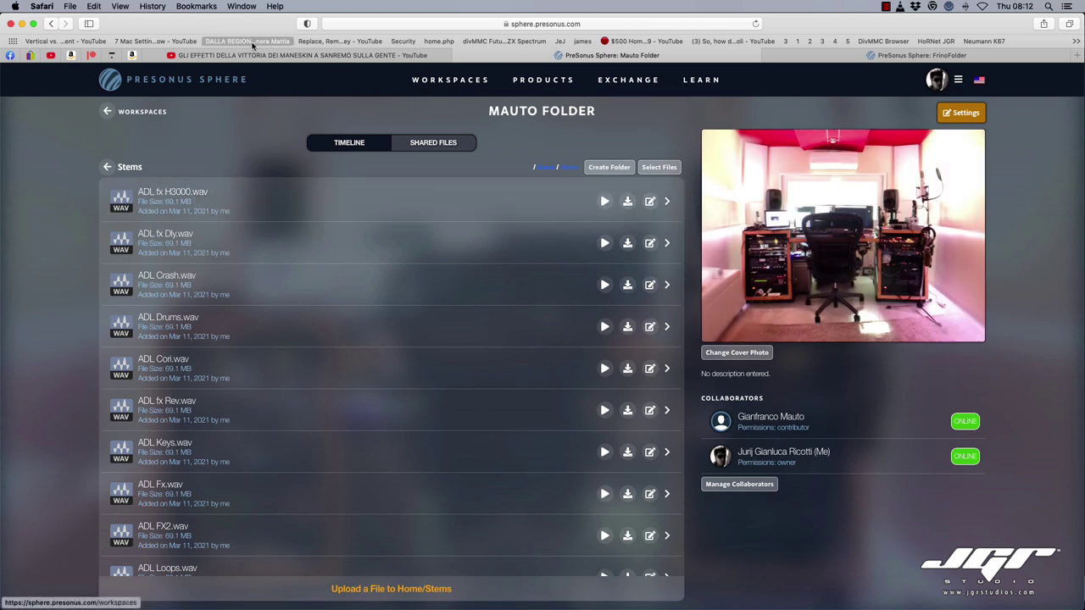
key("ctrl+Left")
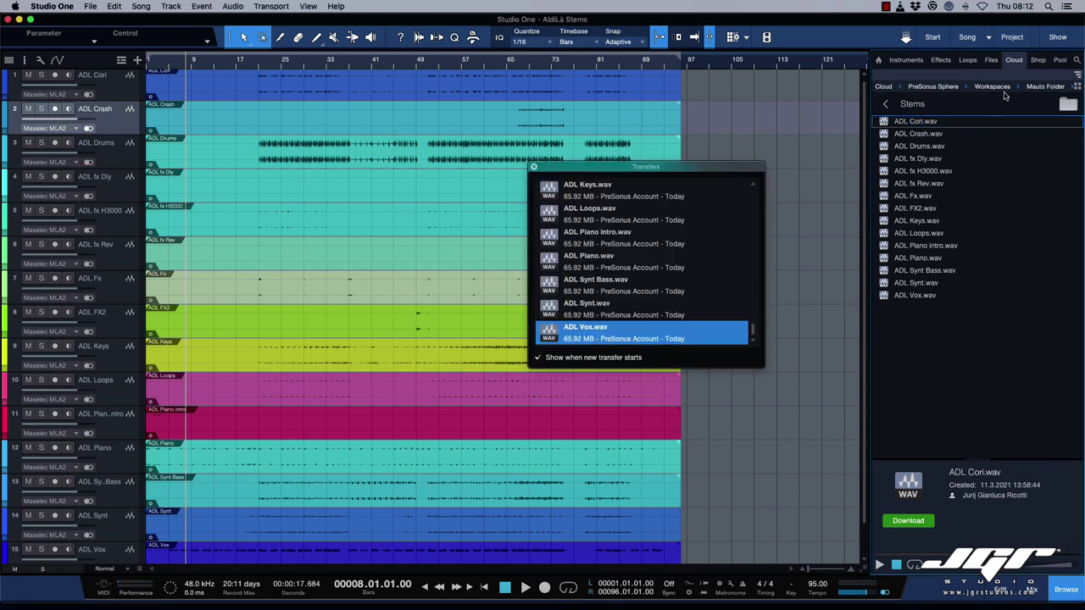
left_click(1014, 61)
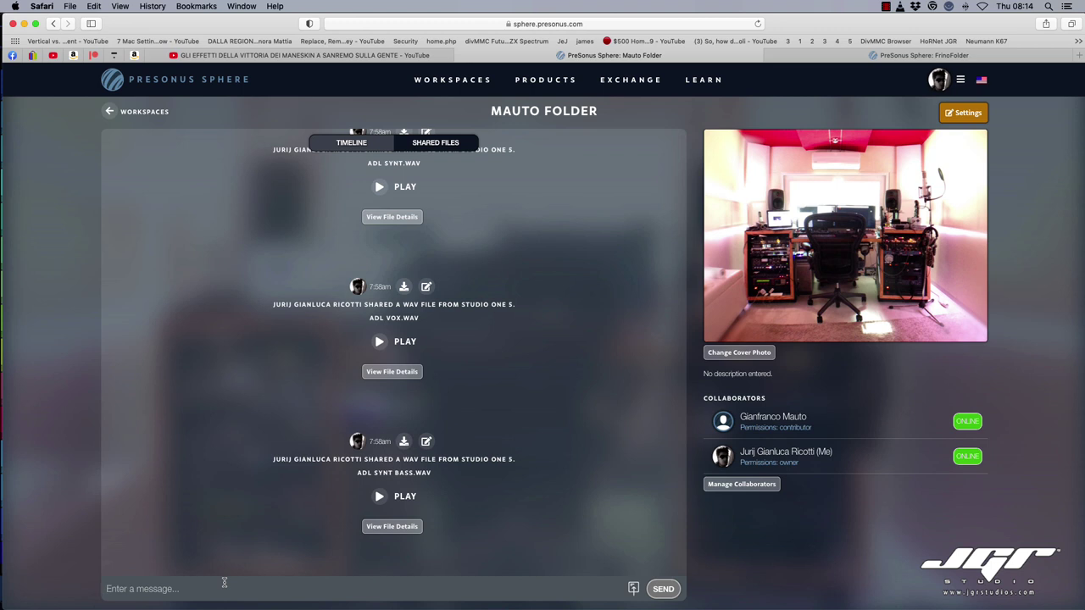
type("ho caricato gli stems, avvisami appena li hai scaricati e hai fatto le nuove voci. grazie")
key("Return")
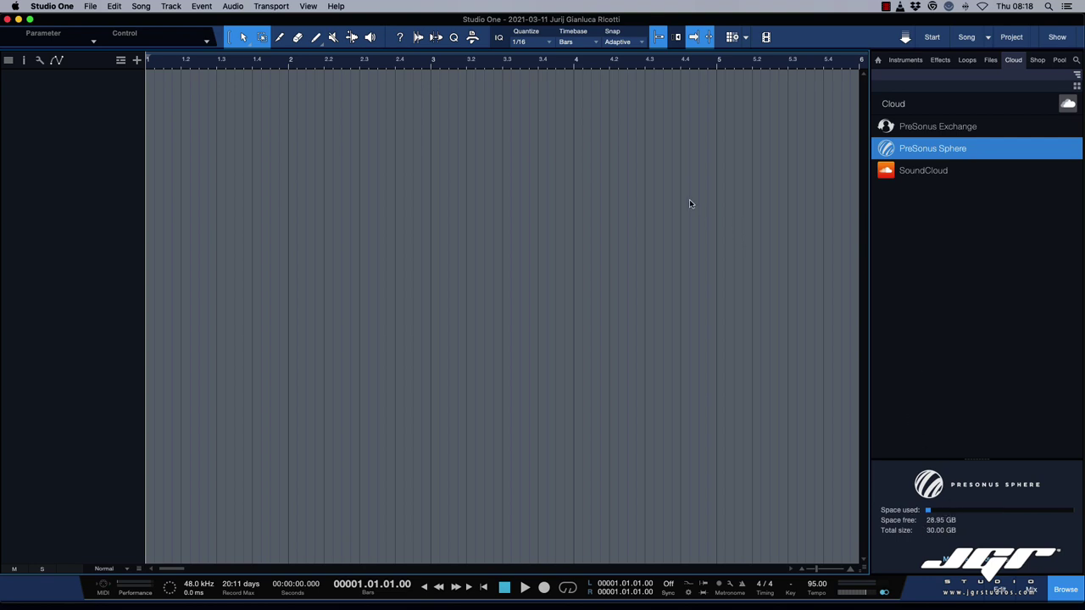
- In the new empty Studio One song, browse PreSonus Sphere to the collaborator's workspace and open its Stems folder
left_click_drag(392, 23, 394, 23)
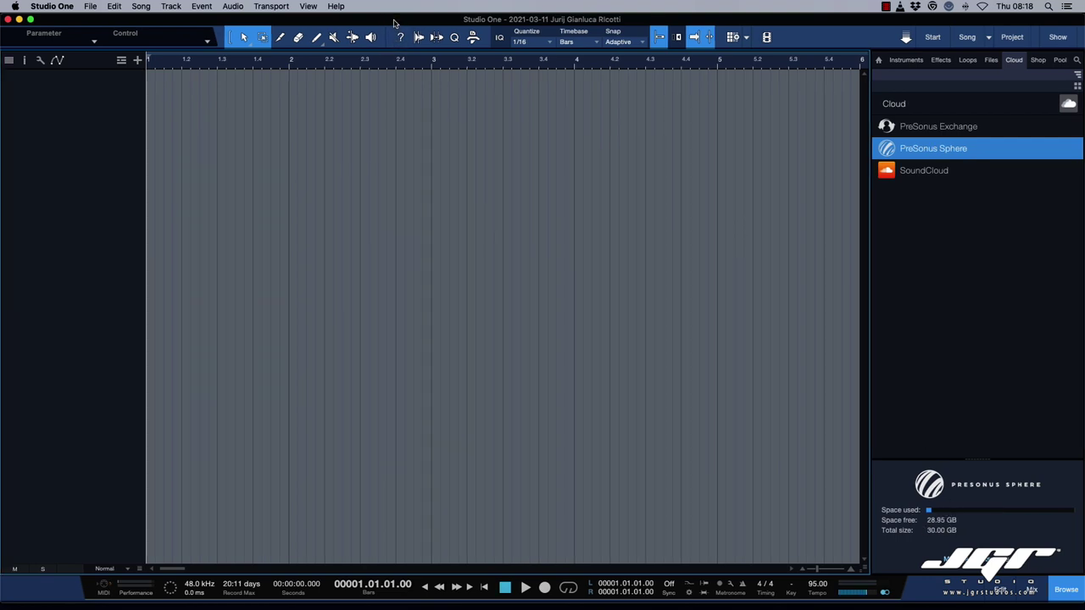
double_click(931, 146)
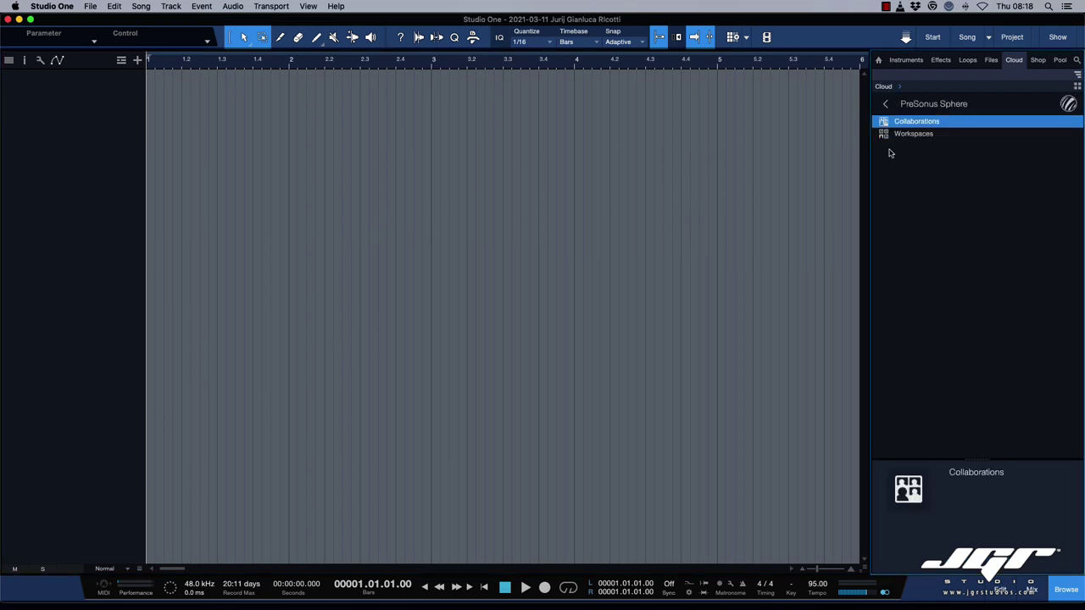
double_click(892, 134)
double_click(898, 135)
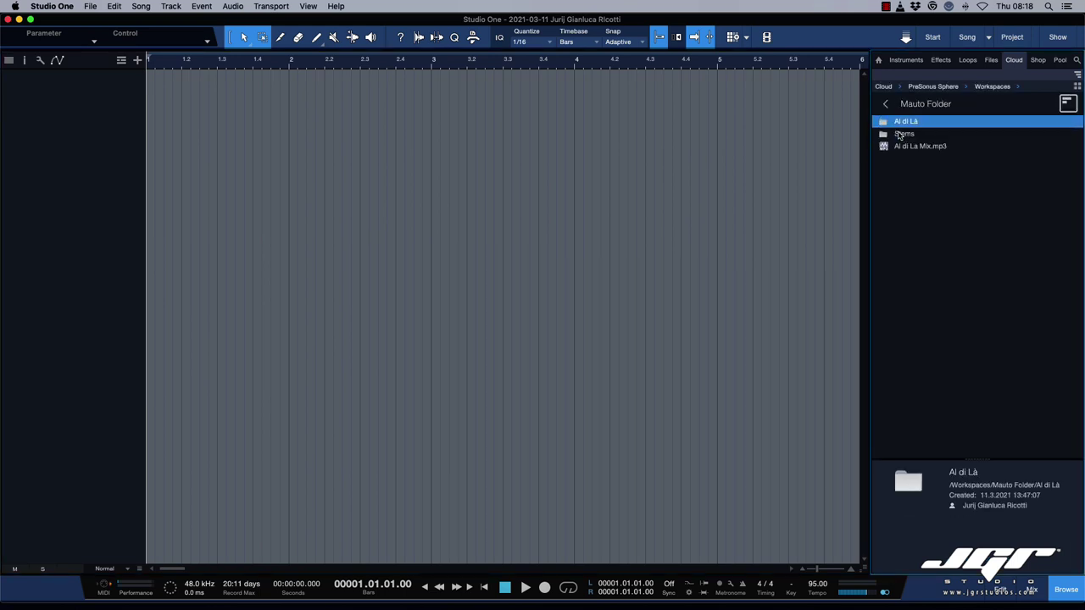
left_click(888, 148)
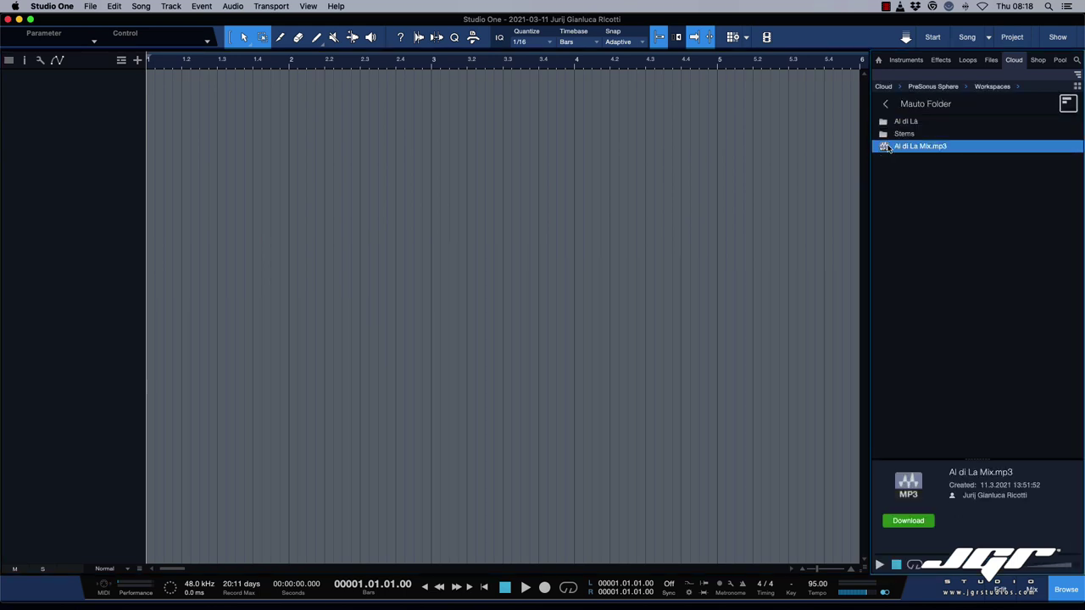
left_click(884, 136)
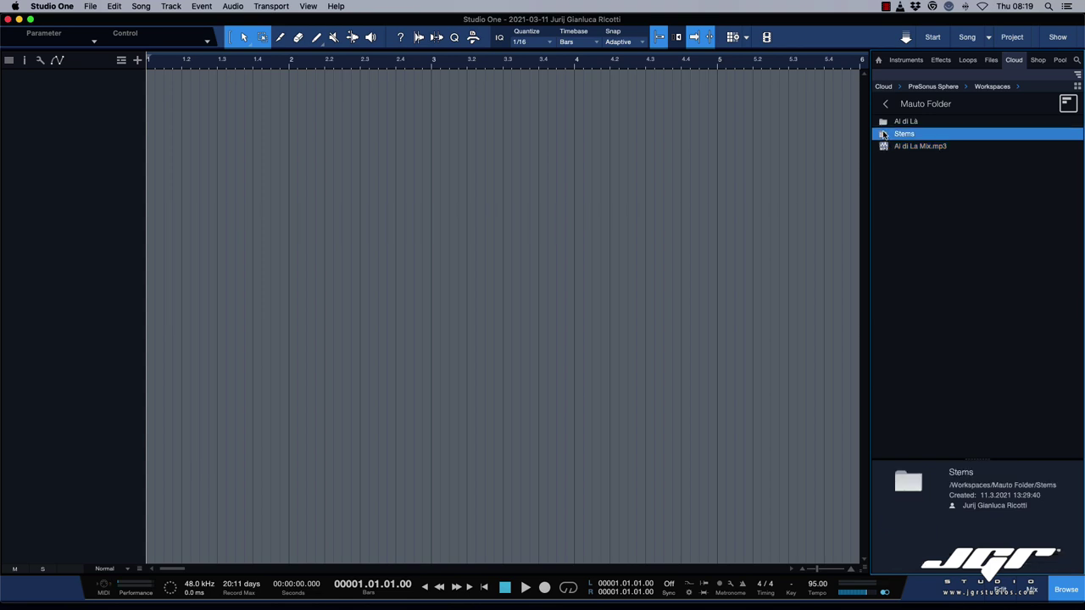
double_click(884, 135)
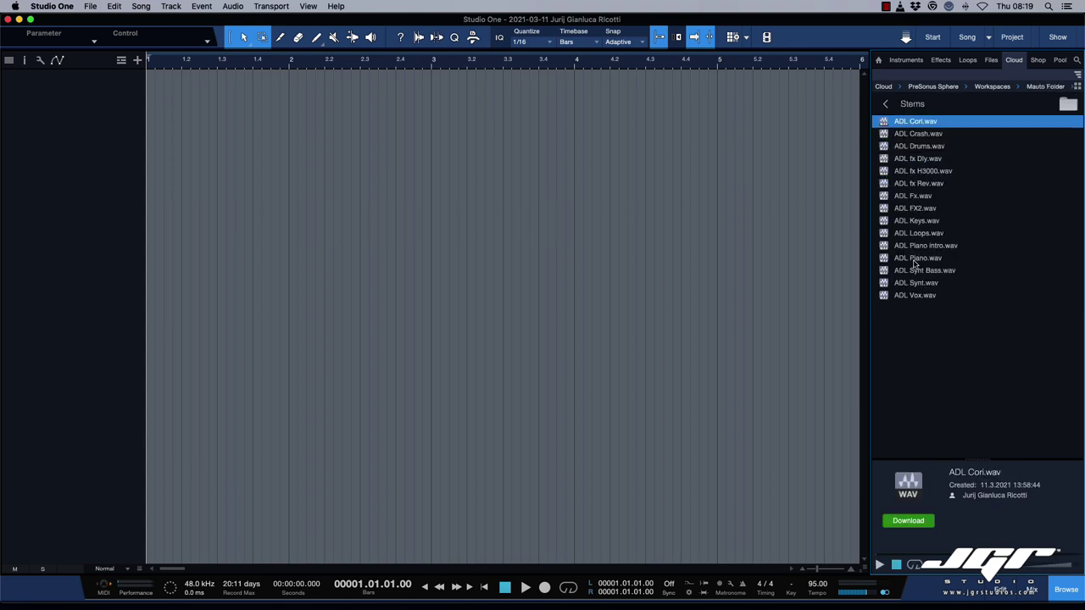
left_click(915, 295, "shift")
left_click_drag(915, 295, 944, 261)
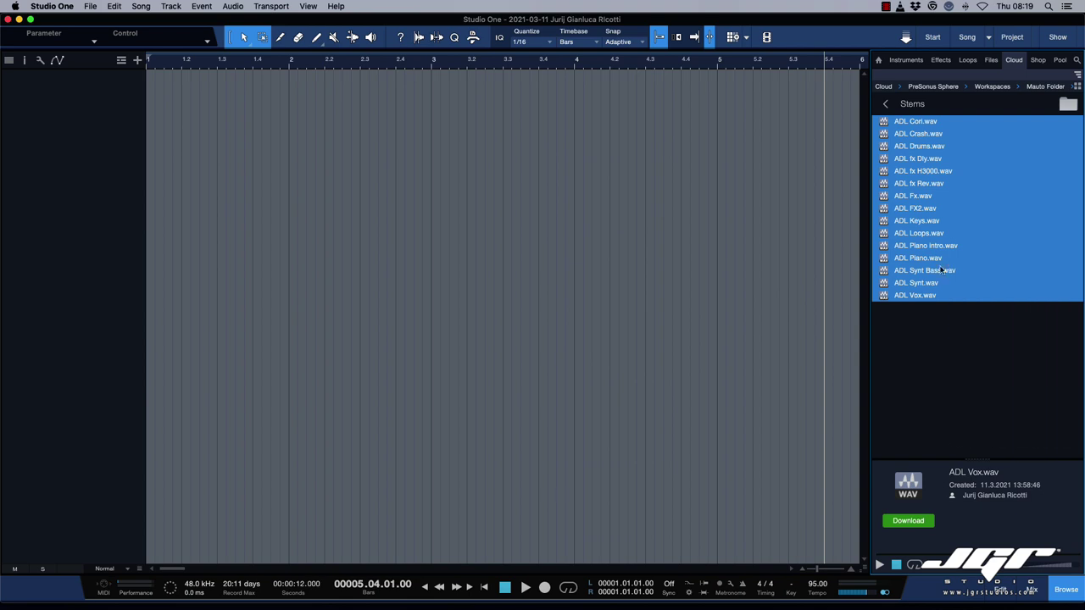
left_click(937, 307)
- Import the Crash, Drums, Fx, FX2, Keys, Loops, Piano intro, Piano, Synt Bass and Synt stems onto separate tracks at the song's start
left_click(935, 284)
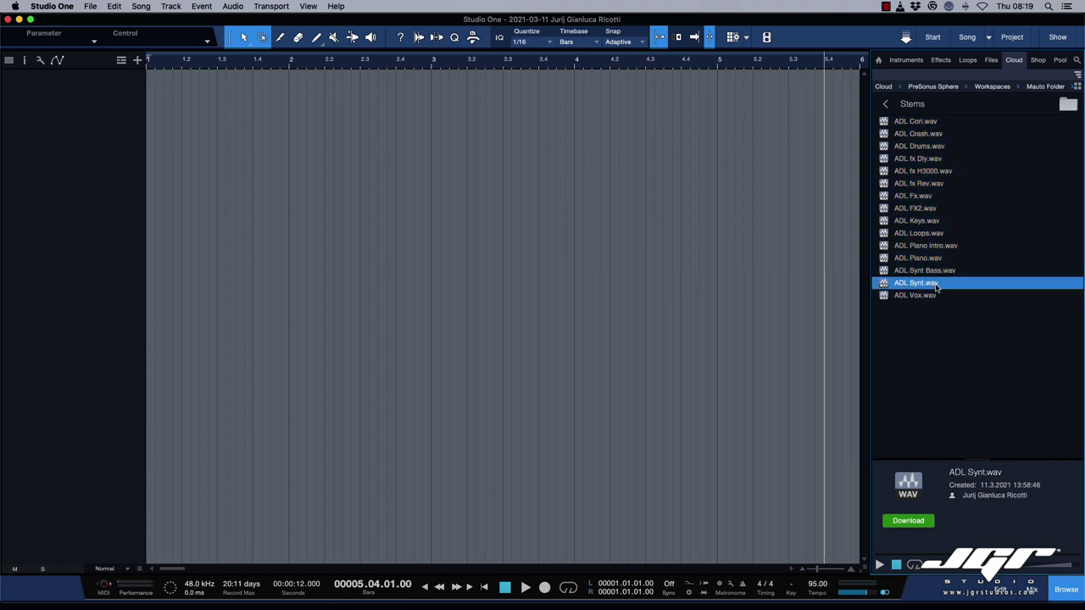
left_click(901, 123, "shift")
left_click(901, 121, "super")
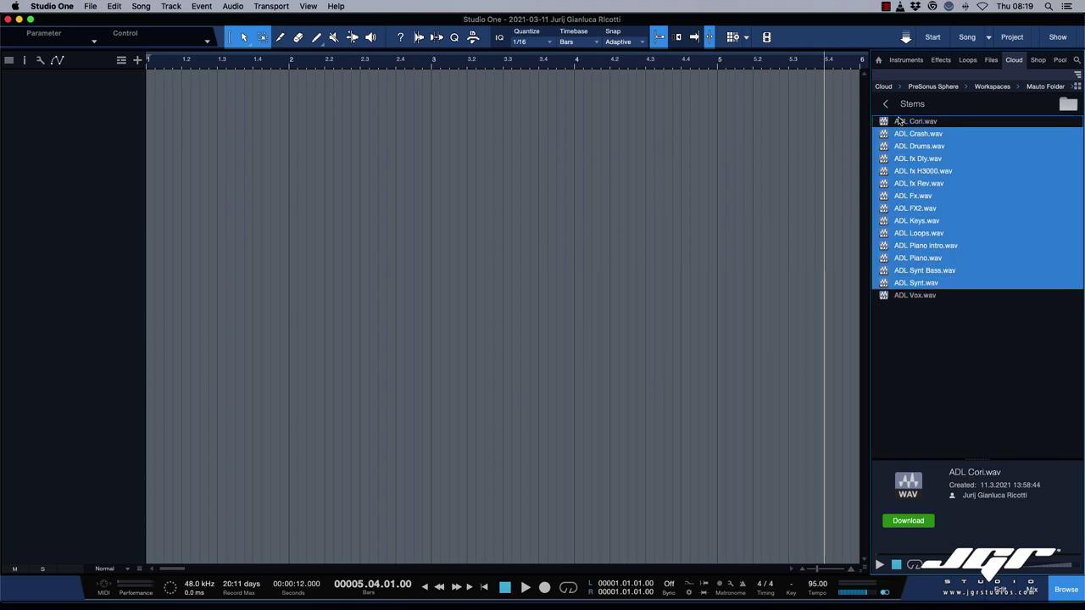
left_click(911, 183, "super")
left_click(910, 170, "super")
left_click(910, 160, "super")
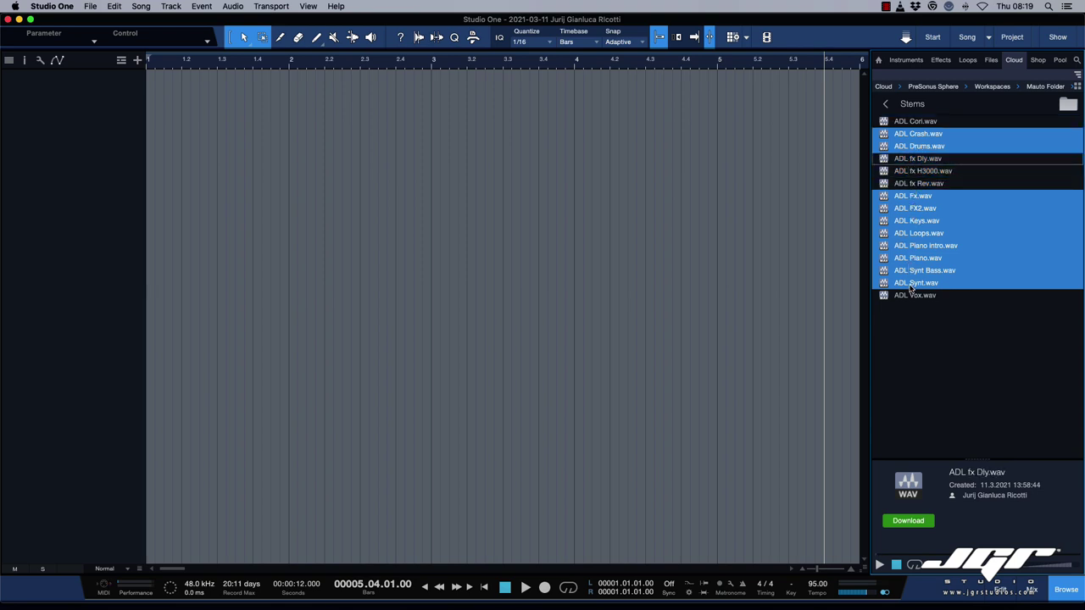
left_click_drag(918, 135, 166, 119)
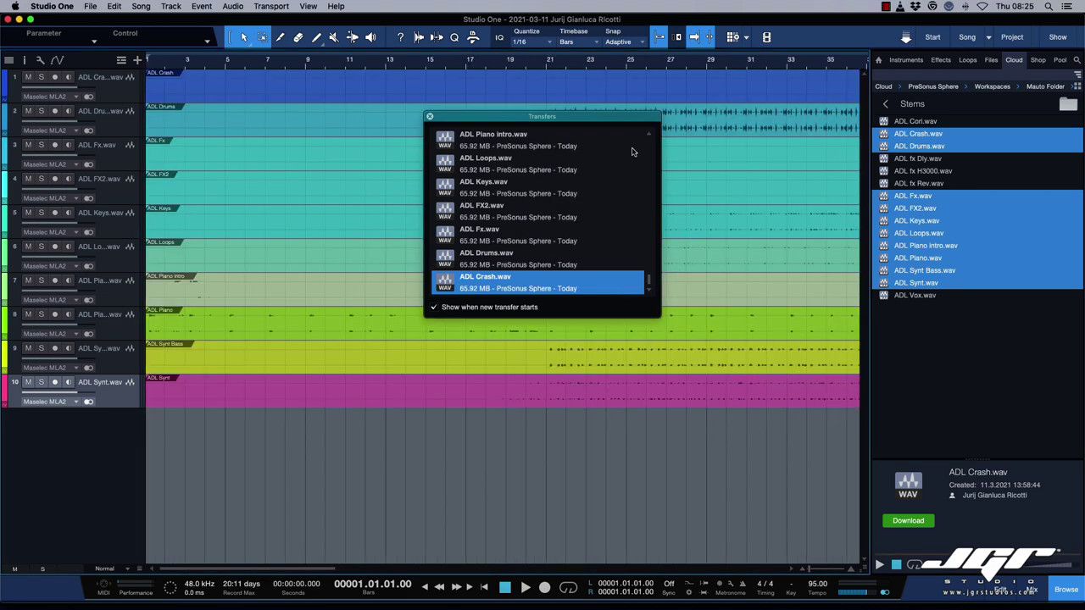
- Close the transfers list, fit the full length of the imported stems in view and show the tempo track
left_click(430, 116)
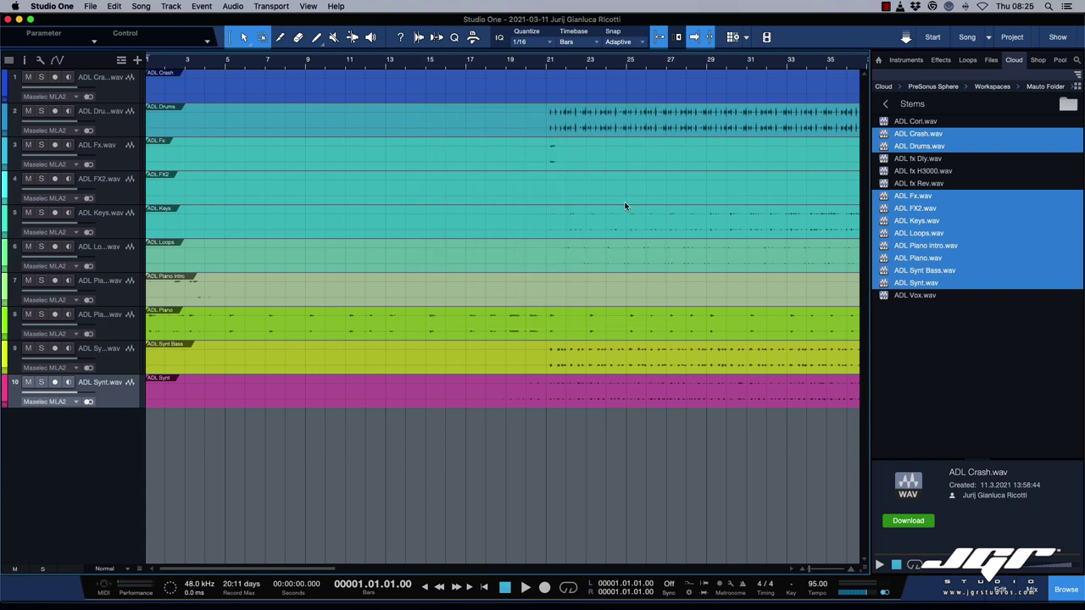
key("w")
key("w")
key("w")
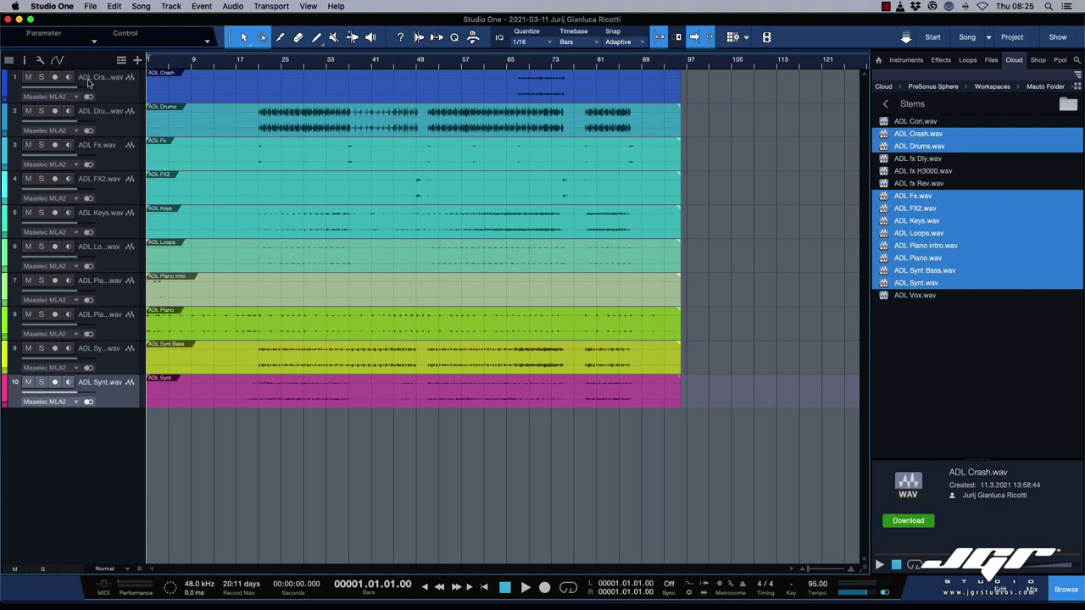
key("shift+t")
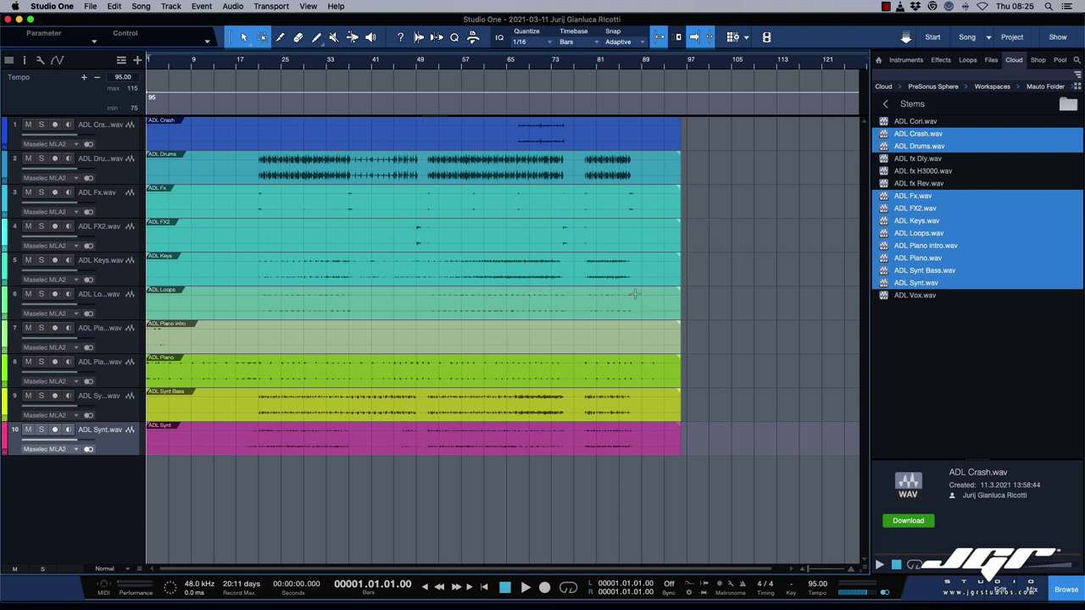
- Audition the Drums track in solo from about bars 20 and 26, stopping playback and clearing the solo when done
left_click(582, 183)
left_click(578, 200)
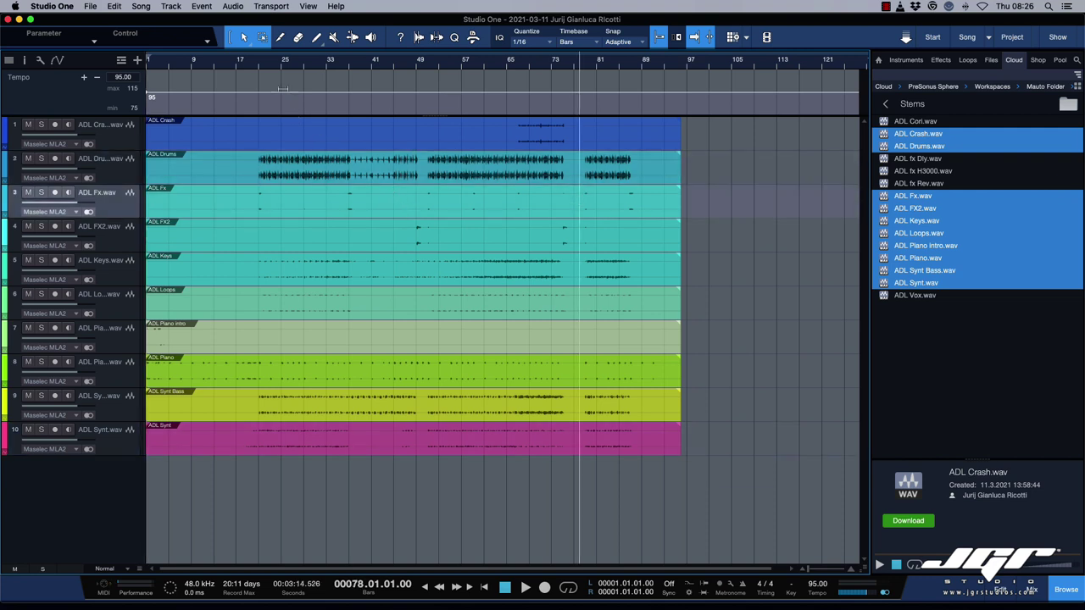
left_click(254, 67)
left_click(41, 158)
key("space")
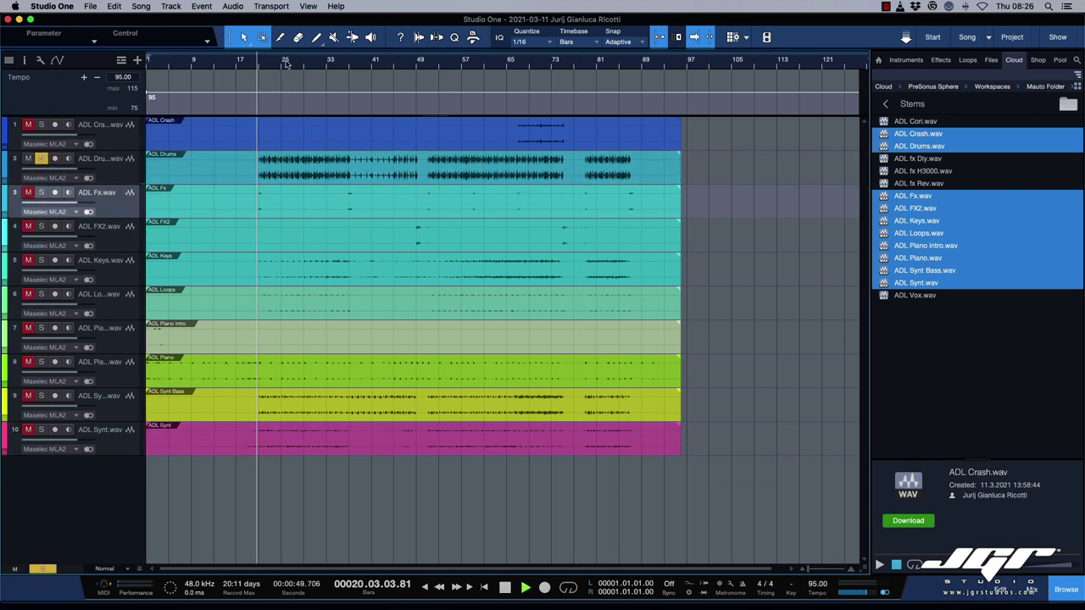
left_click(287, 65)
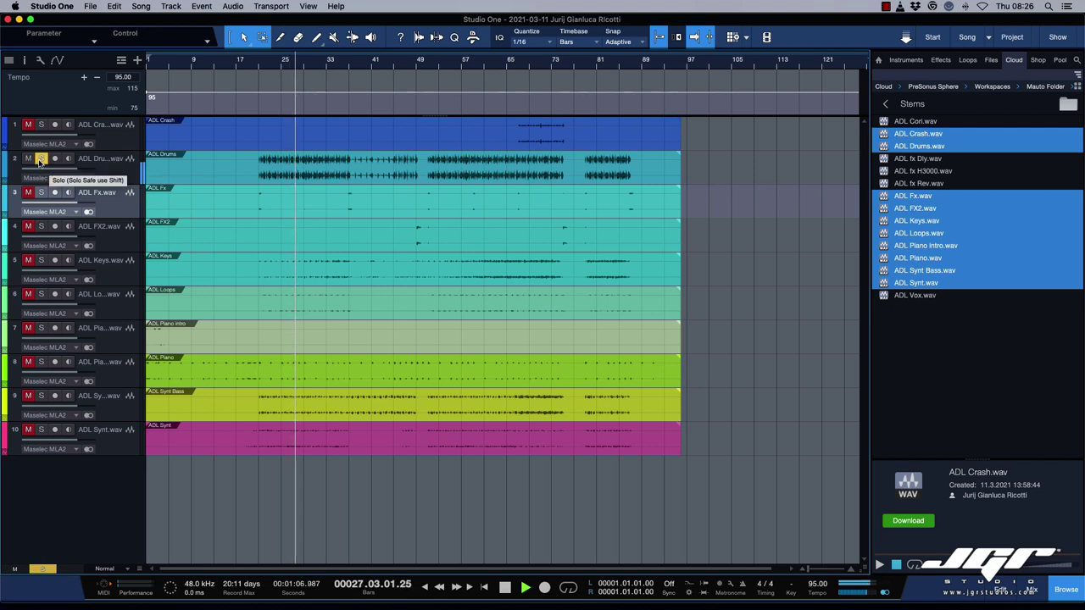
key("space")
left_click(41, 160)
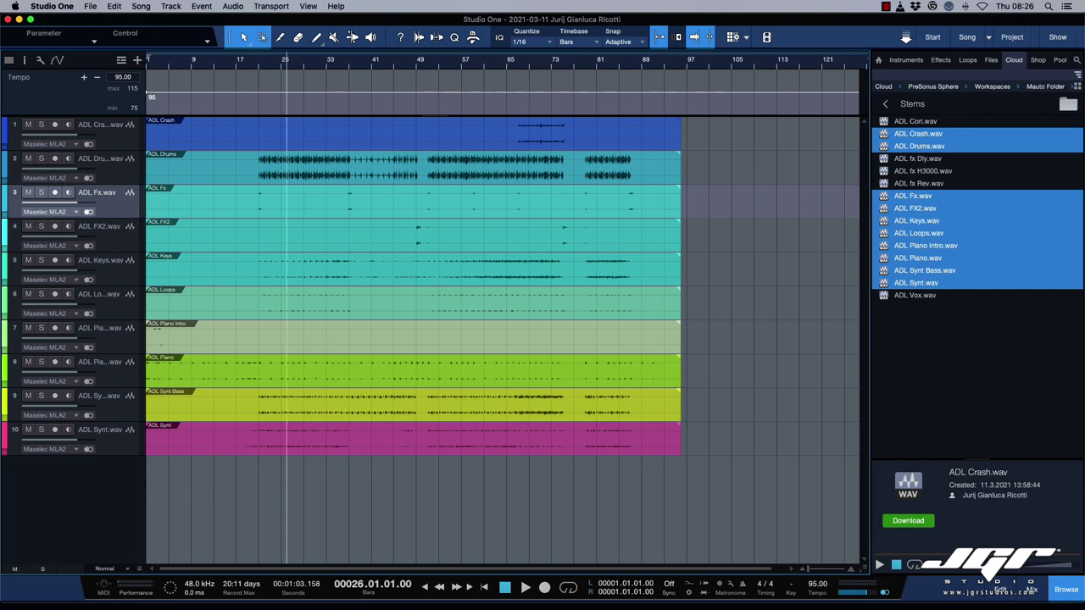
- Switch to Safari and open the page of ADL Drums.wav from the workspace's shared Stems folder
key("super+Tab")
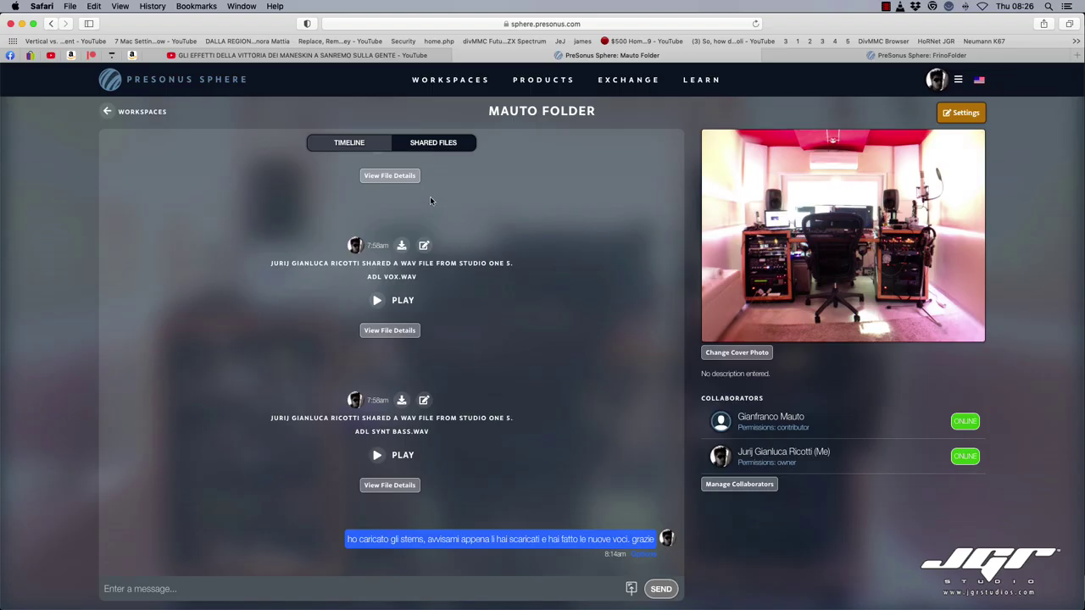
scroll(430, 200, "up", 1)
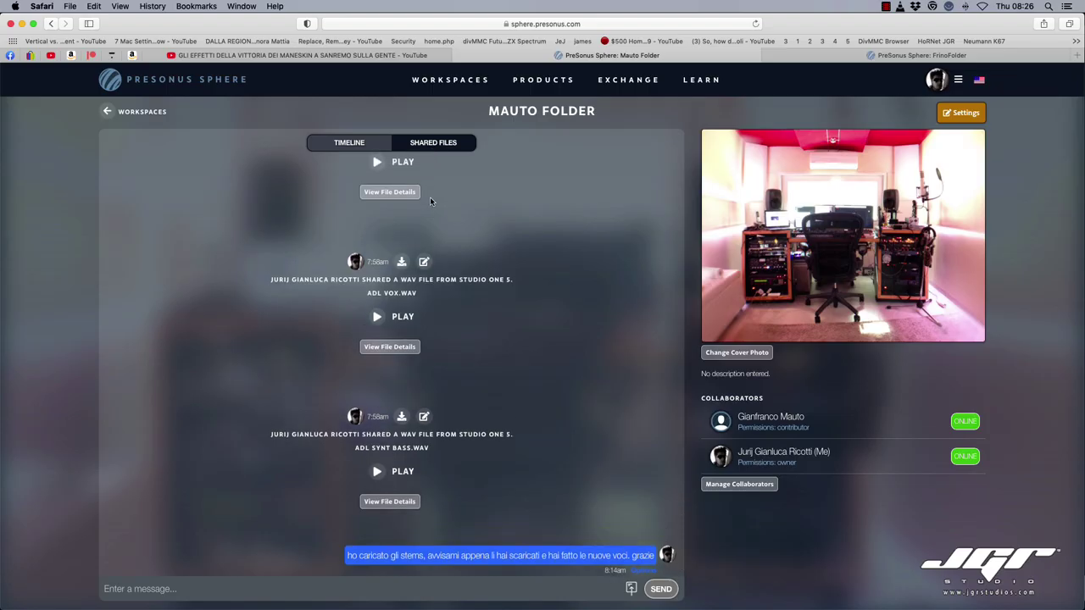
left_click(305, 329)
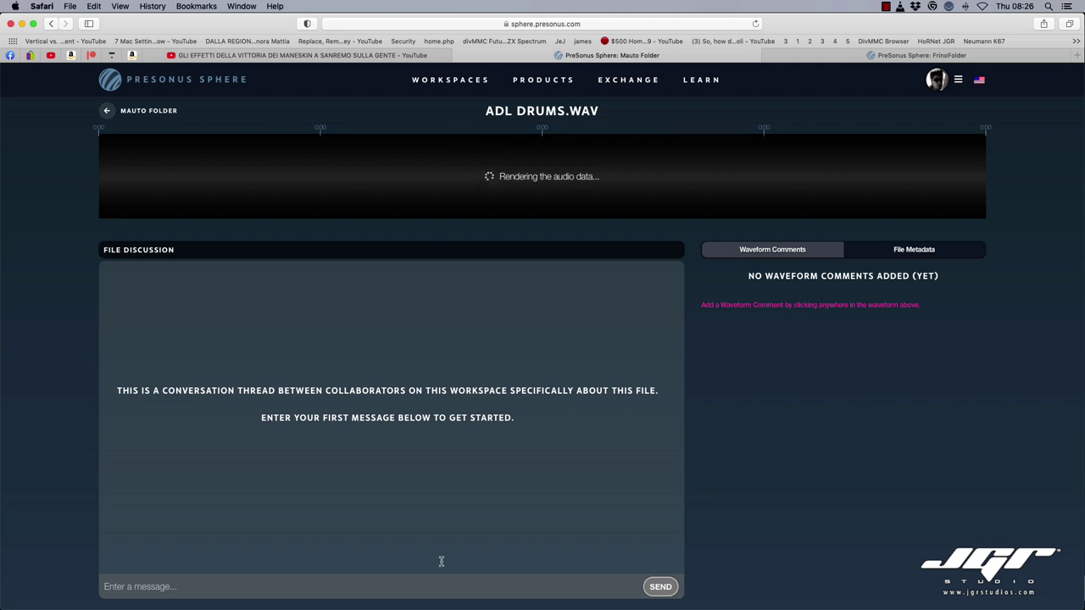
- Send the message "mi piacciono gli stems, vorrei un po più di low end sui bassi" in the Drums file's discussion
left_click(439, 590)
left_click(388, 584)
type("mi piacciono gli stems, vorrei un po più")
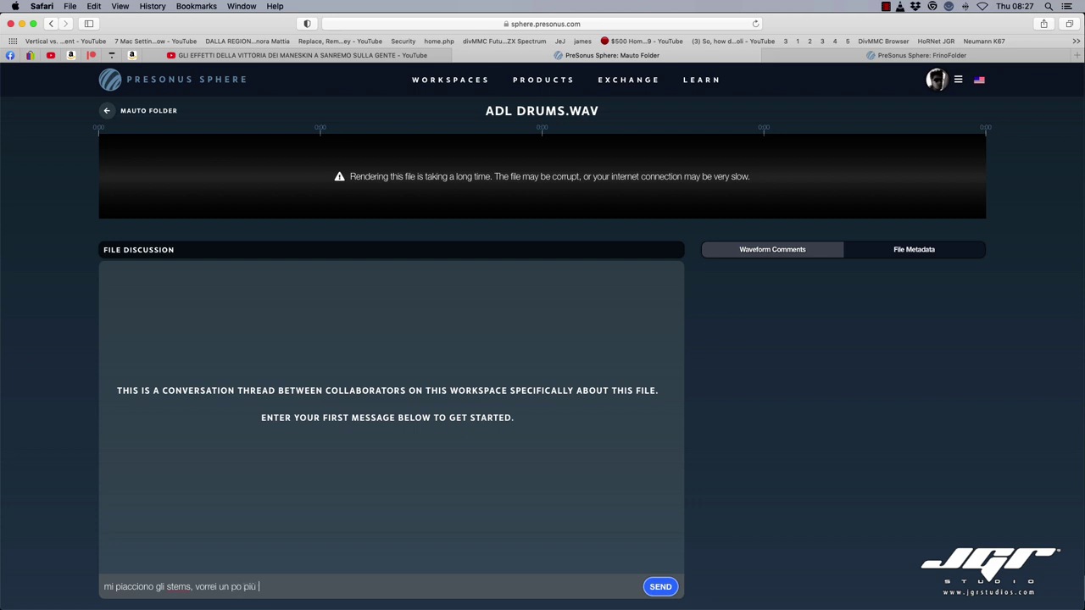
type("nd sui bassi")
left_click_drag(342, 177, 747, 179)
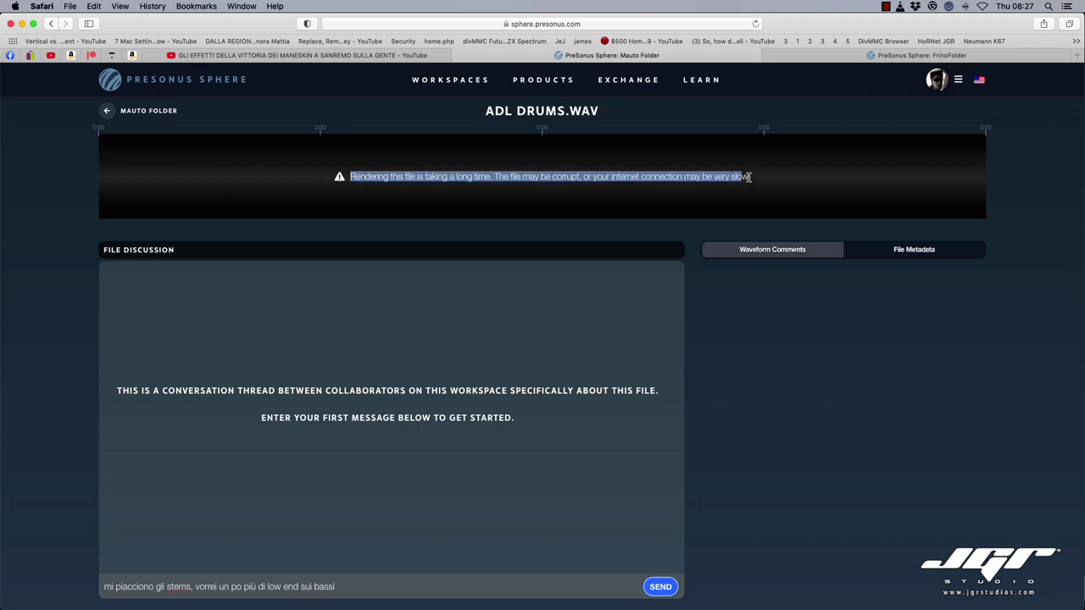
left_click(748, 178)
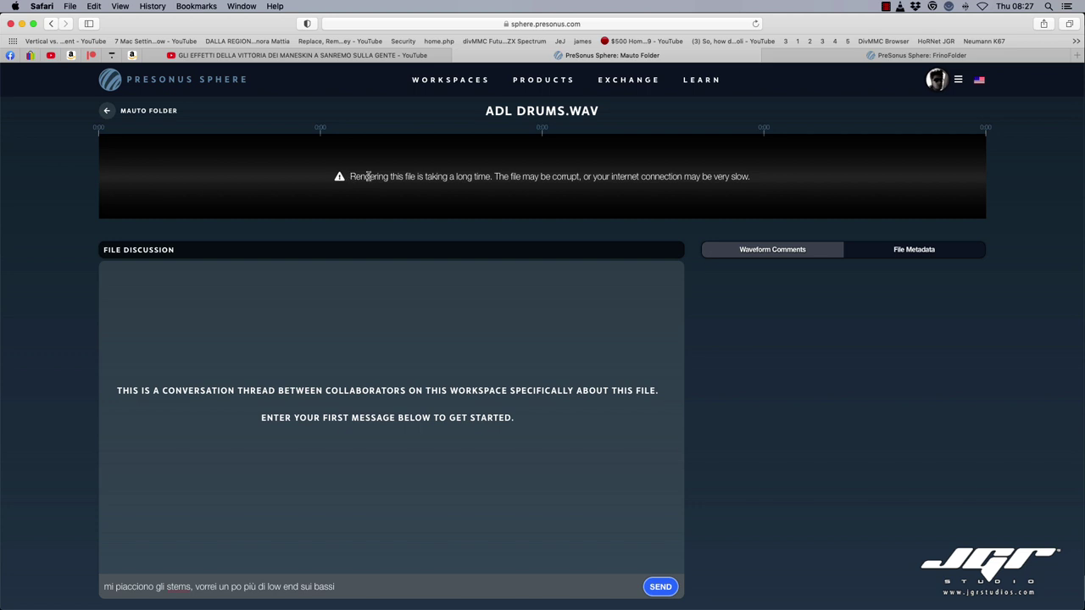
right_click(353, 176)
left_click(349, 175)
left_click(661, 588)
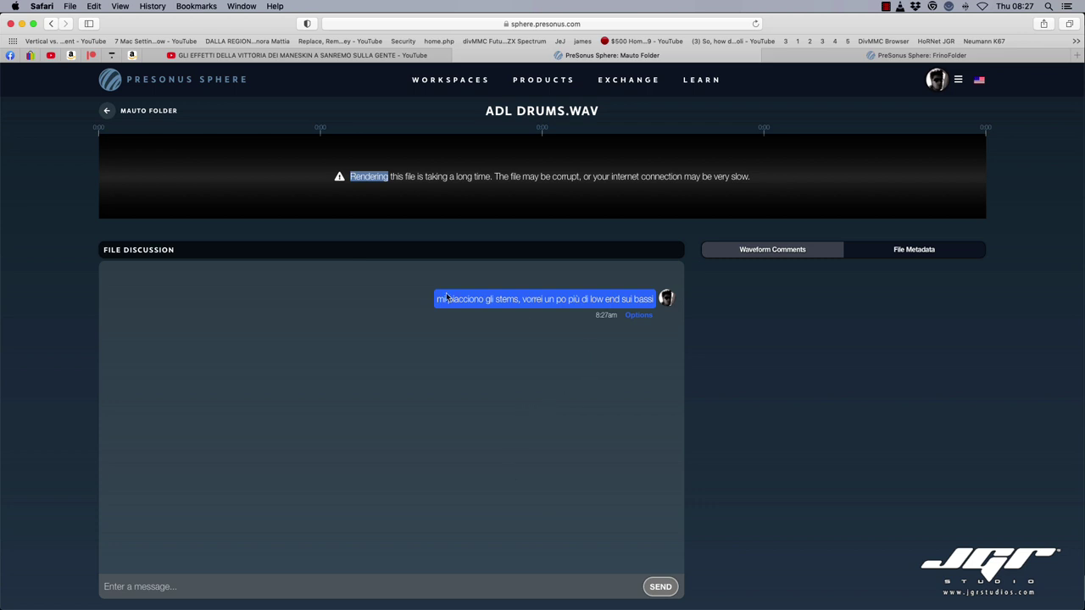
- Go back to the workspace's Stems file list, minimize Safari and return to Studio One
left_click(108, 111)
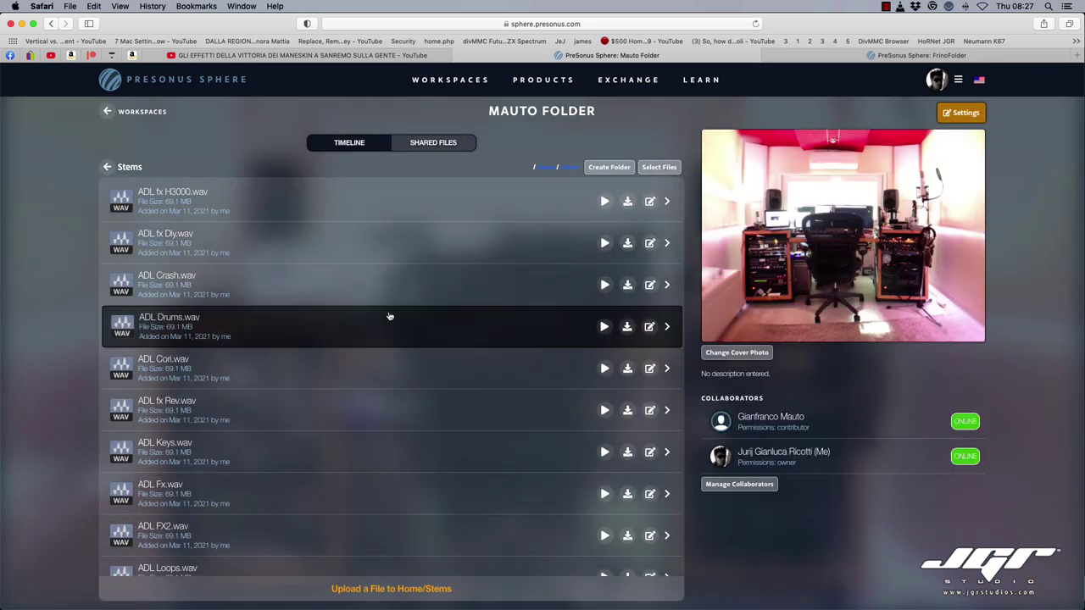
left_click(21, 24)
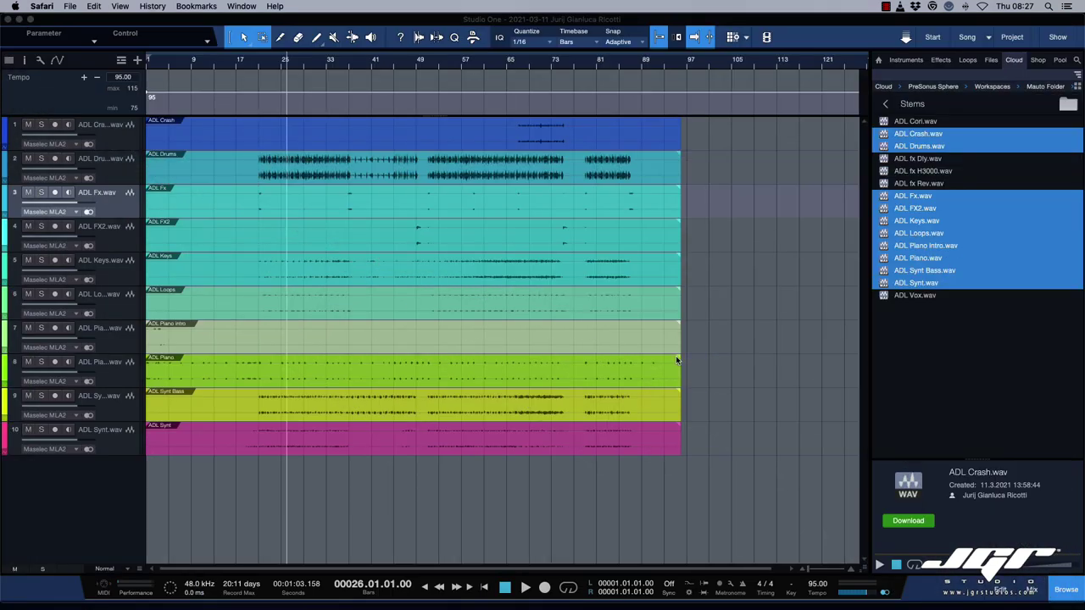
left_click(704, 361)
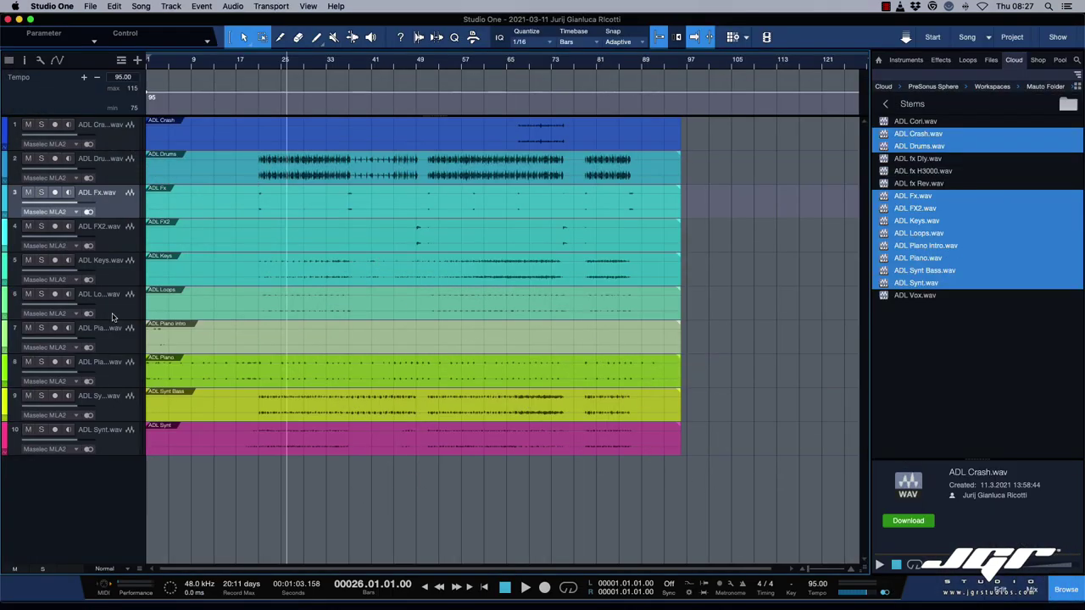
- Add one mono audio track named vox below the Crash track, with ISATwo - 1 as its input
left_click(117, 139)
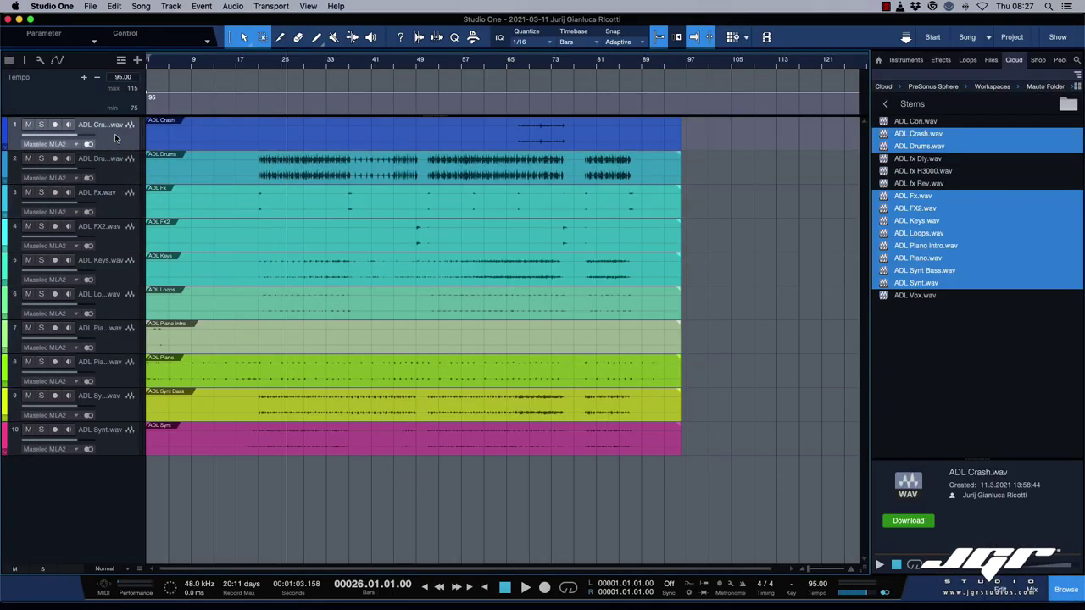
left_click(138, 59)
left_click(516, 161)
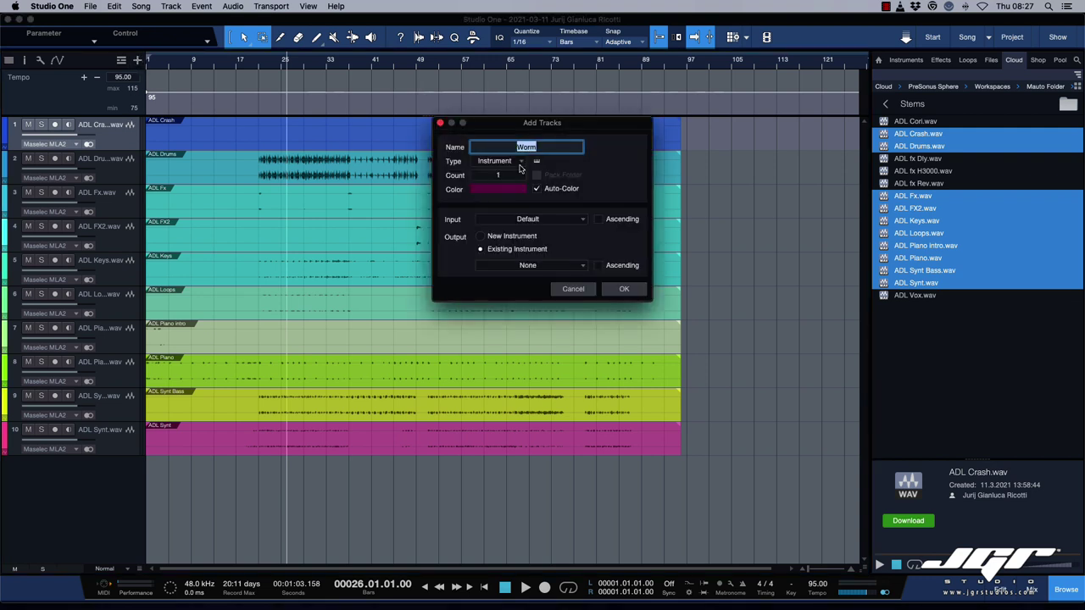
left_click(509, 174)
left_click(509, 221)
left_click(507, 232)
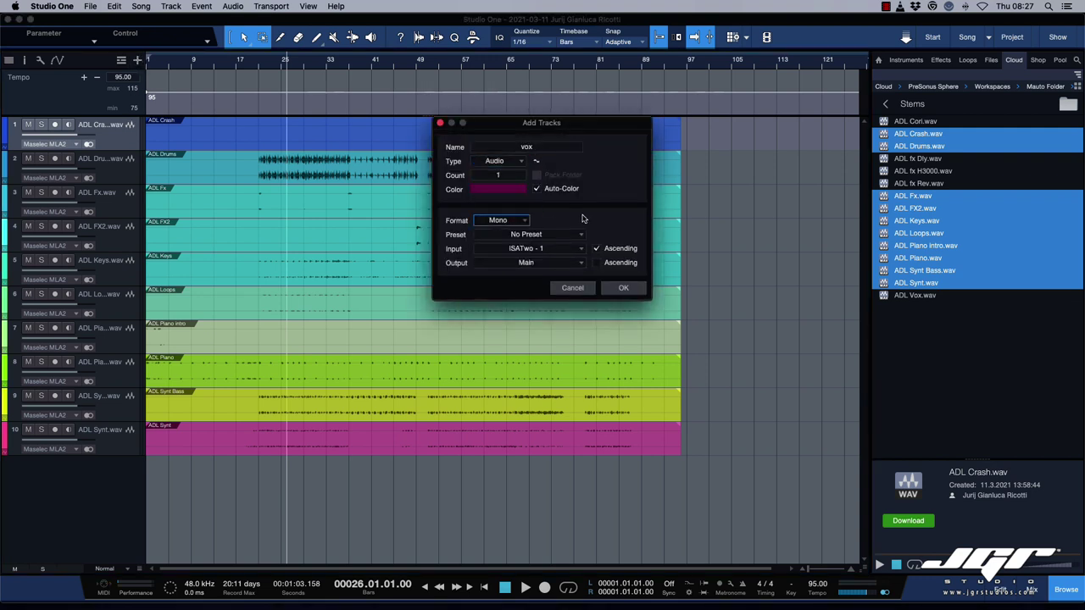
key("Return")
- Record a trial take on the vox track and move the recorded event to a later point in the song
key("KP_Multiply")
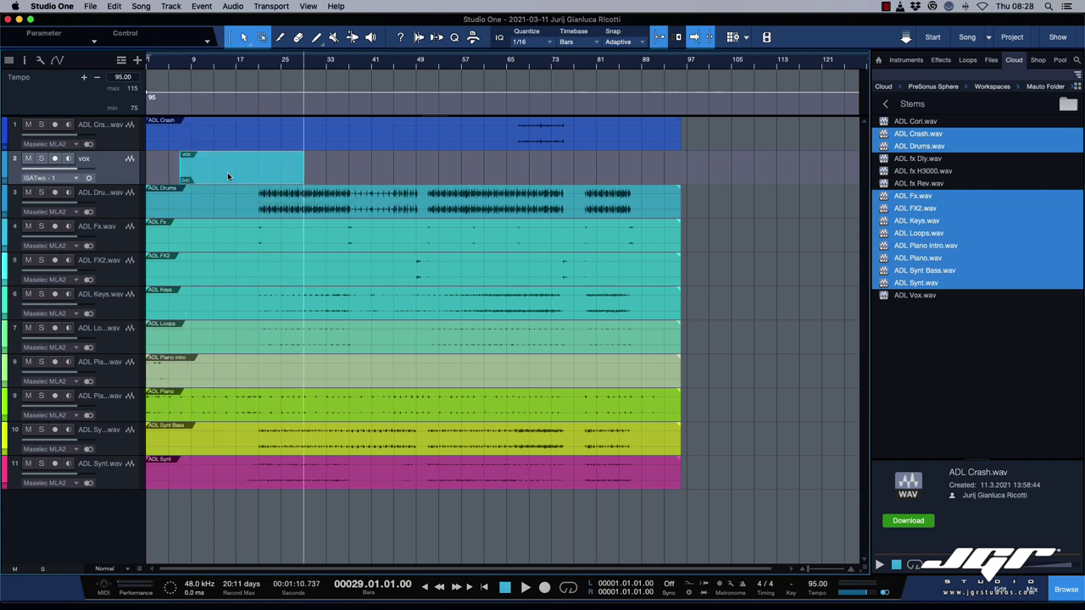
left_click_drag(227, 177, 606, 176)
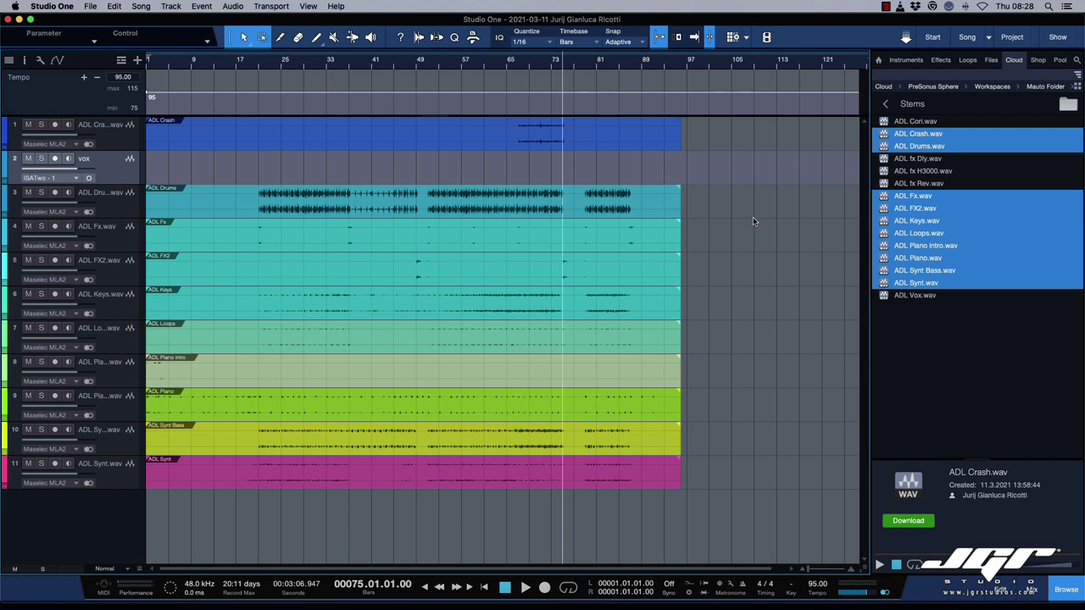
- Go up to the workspace's main folder in the cloud browser and preview Al di La Mix.mp3
left_click(951, 345)
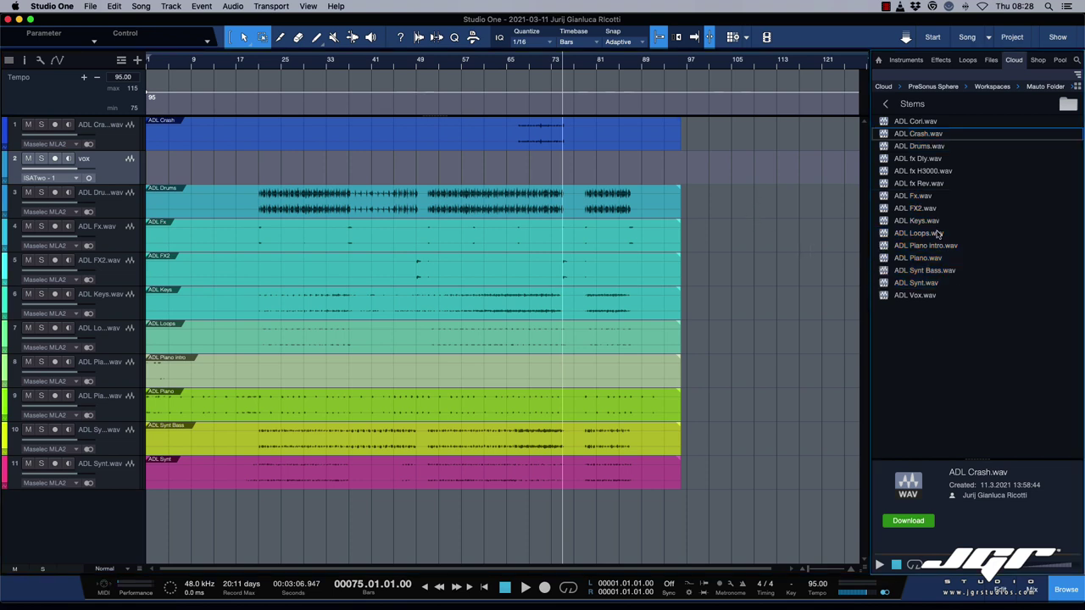
left_click(885, 104)
left_click(902, 150)
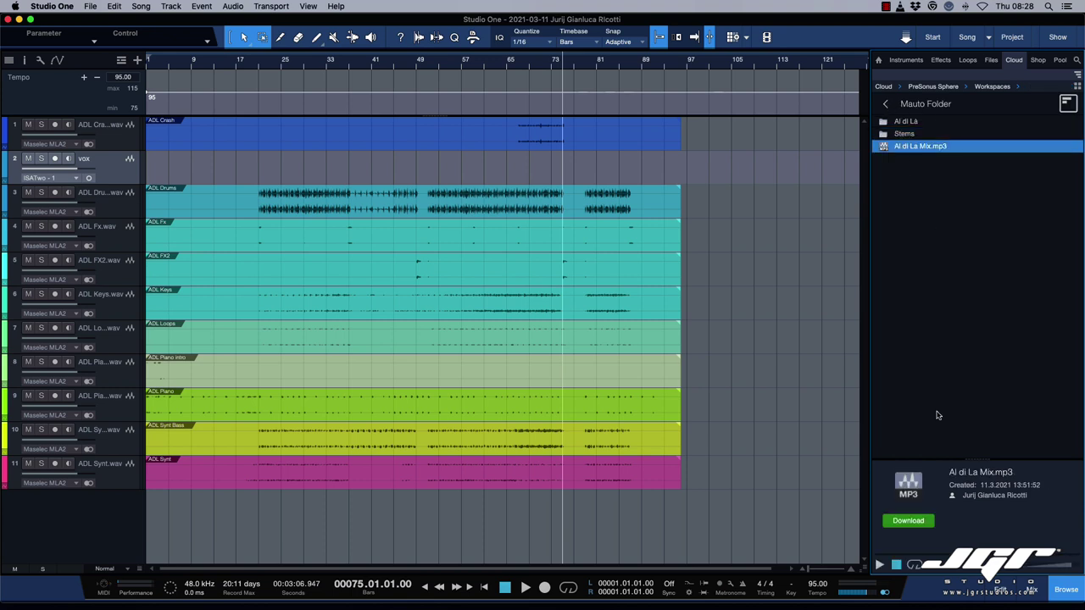
left_click(880, 564)
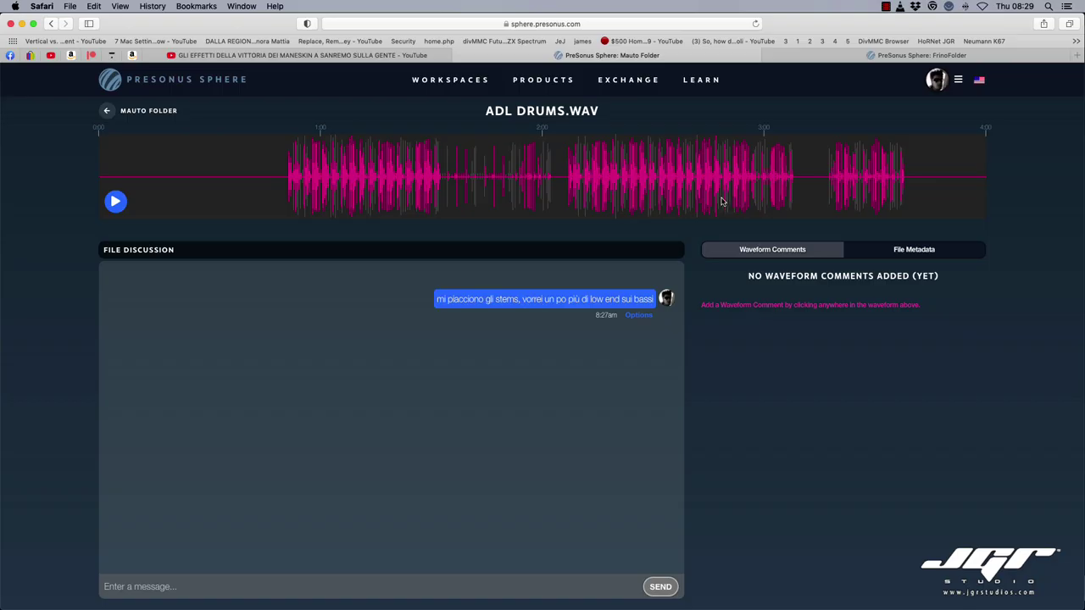
- In Safari, try several positions on the ADL Drums.wav waveform and start playback from 1:50
left_click(722, 193)
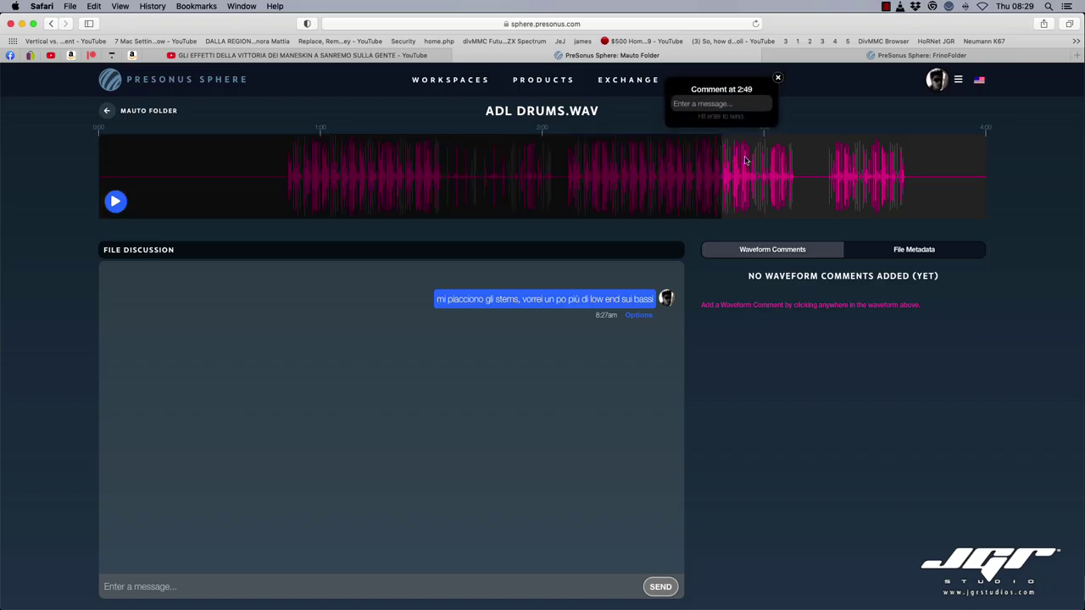
left_click(559, 162)
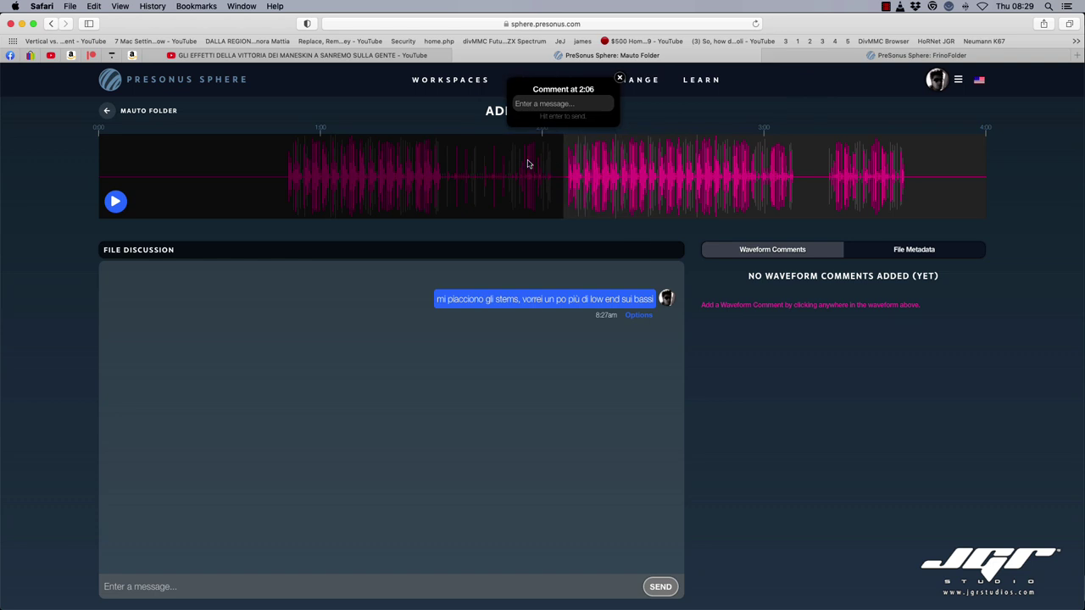
left_click(530, 164)
left_click(506, 163)
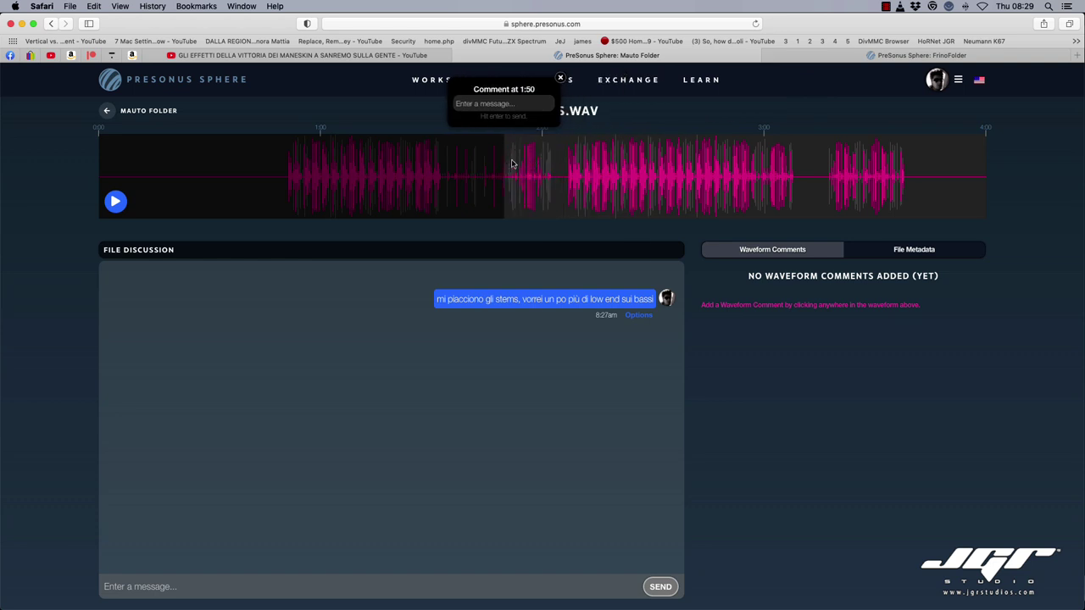
key("space")
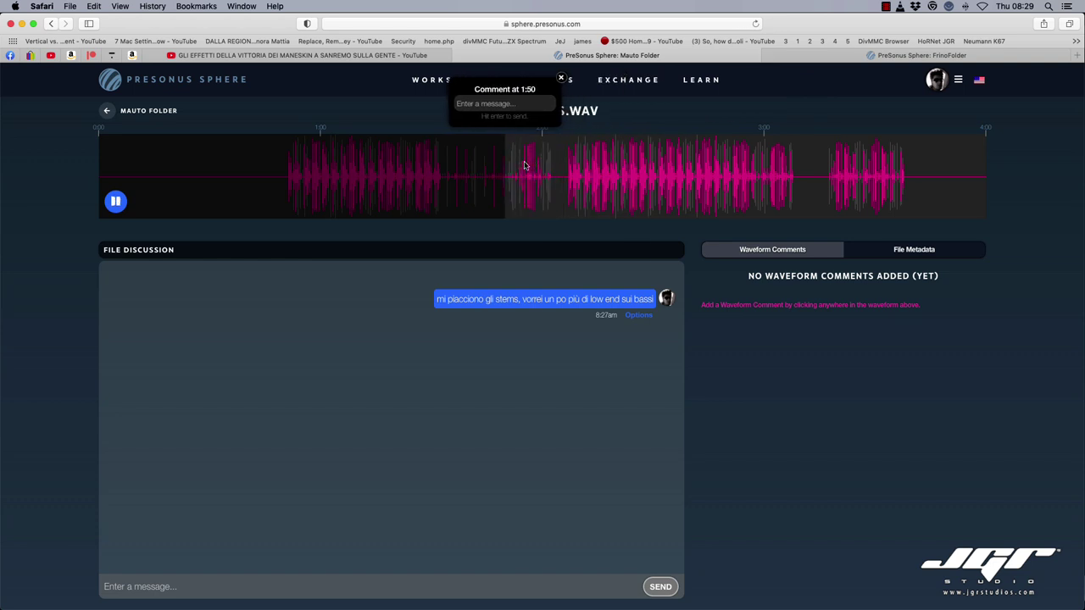
- Pause the Drums playback at 2:10 and post the waveform comment "meno low end" there
left_click(568, 169)
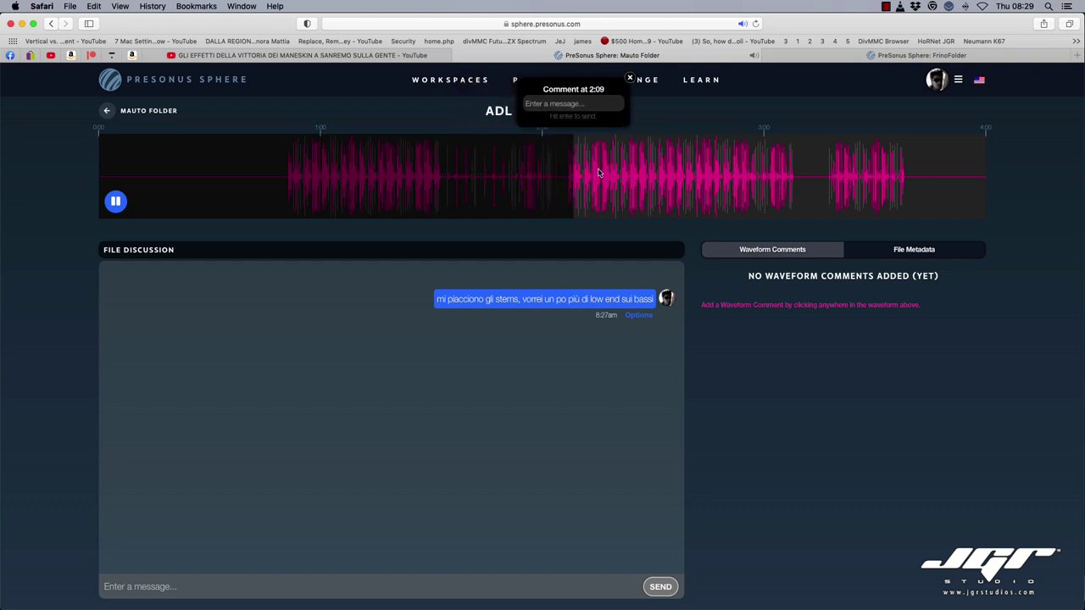
key("space")
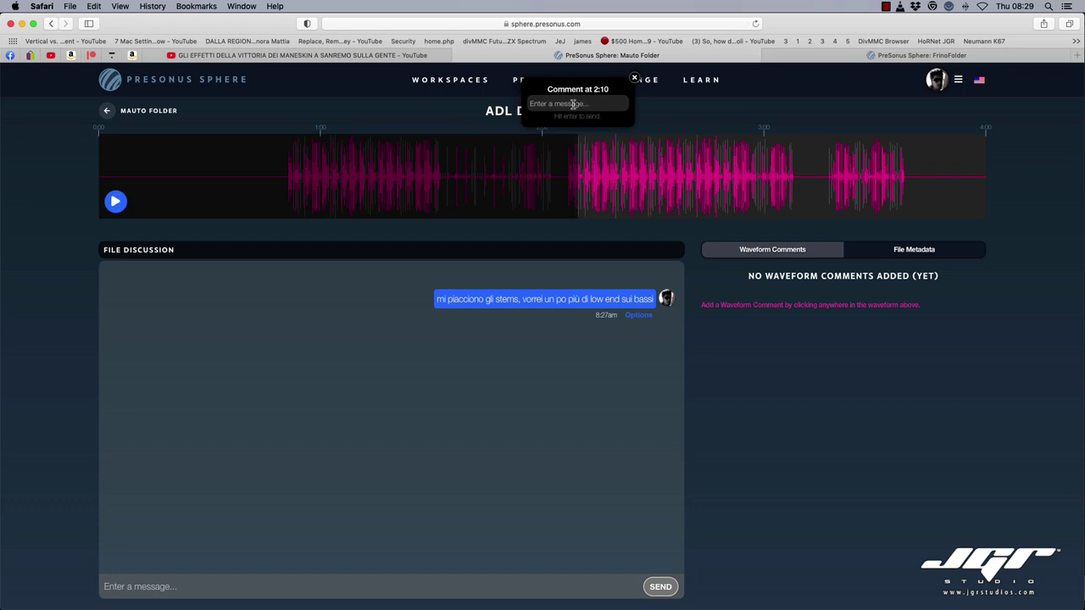
type("meno low end")
key("Return")
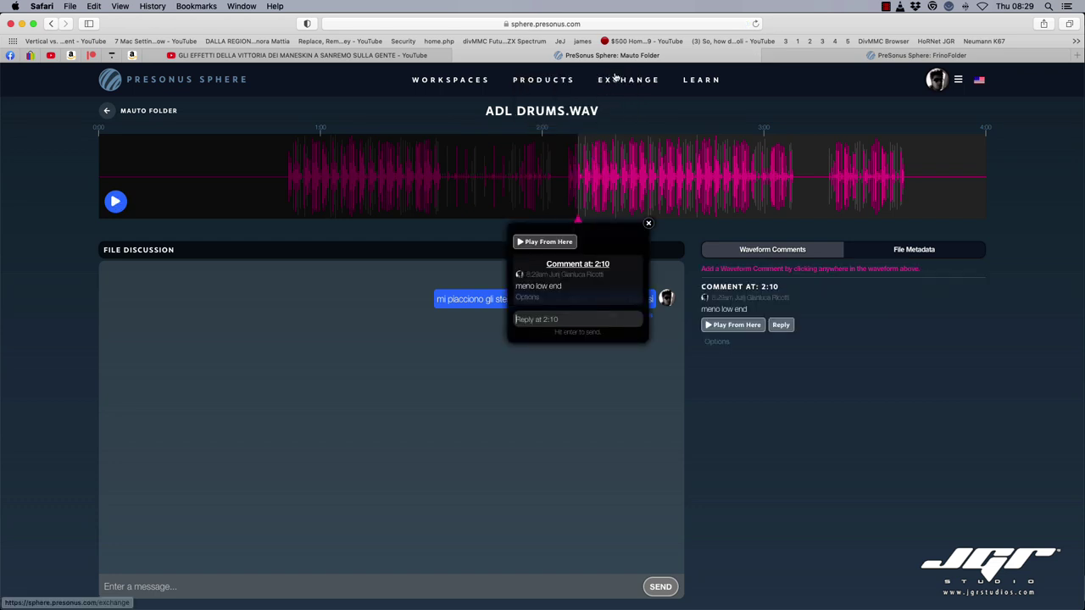
- Post the waveform comment "ok low end" at 2:58 on the Drums file
left_click(679, 161)
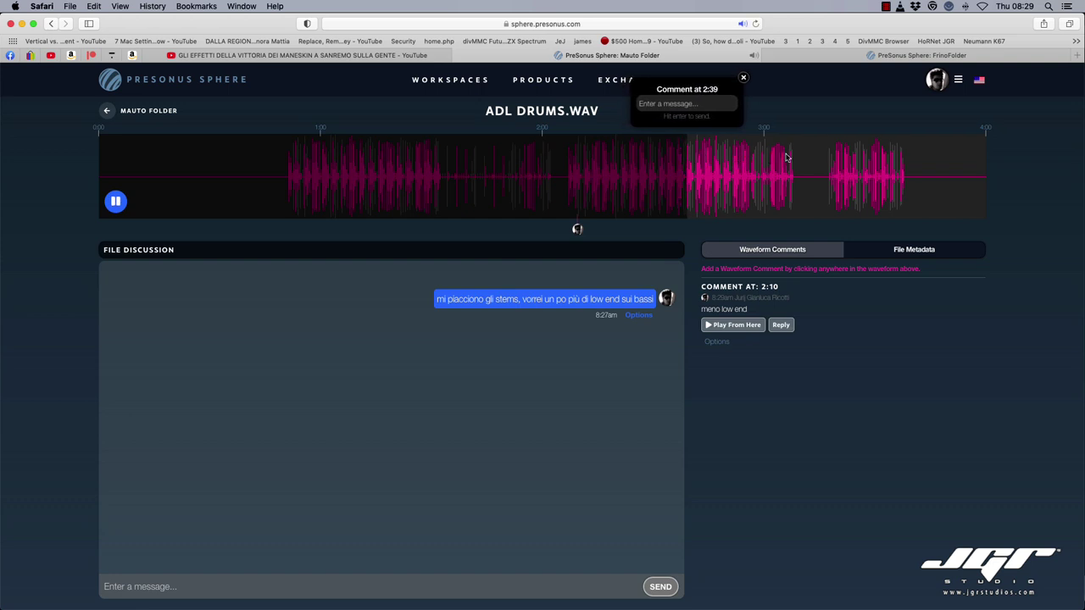
left_click(749, 165)
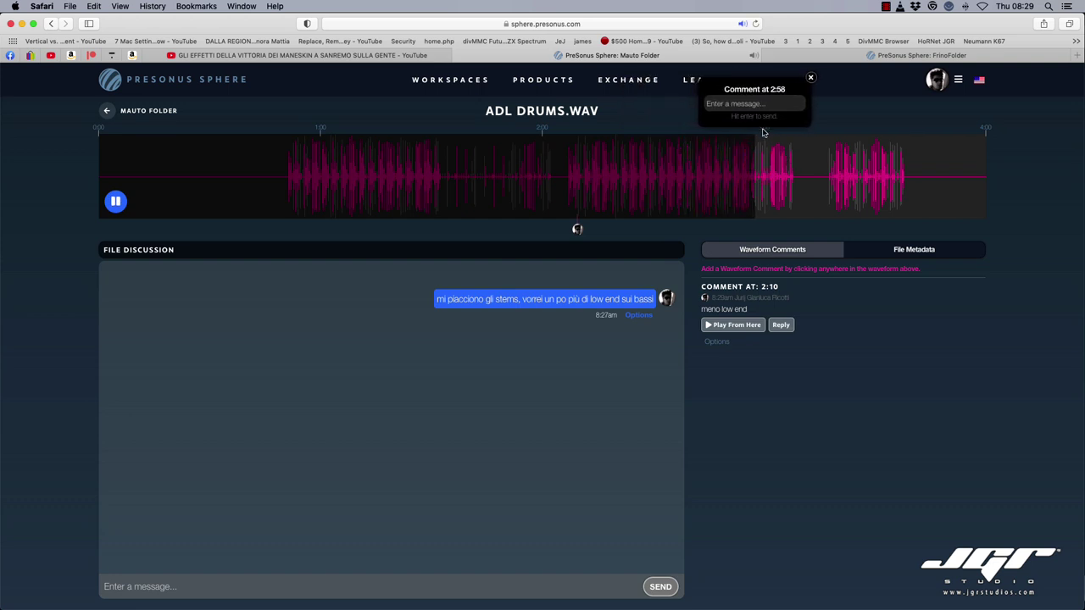
left_click(753, 103)
type("ok low end")
key("Return")
left_click(770, 170)
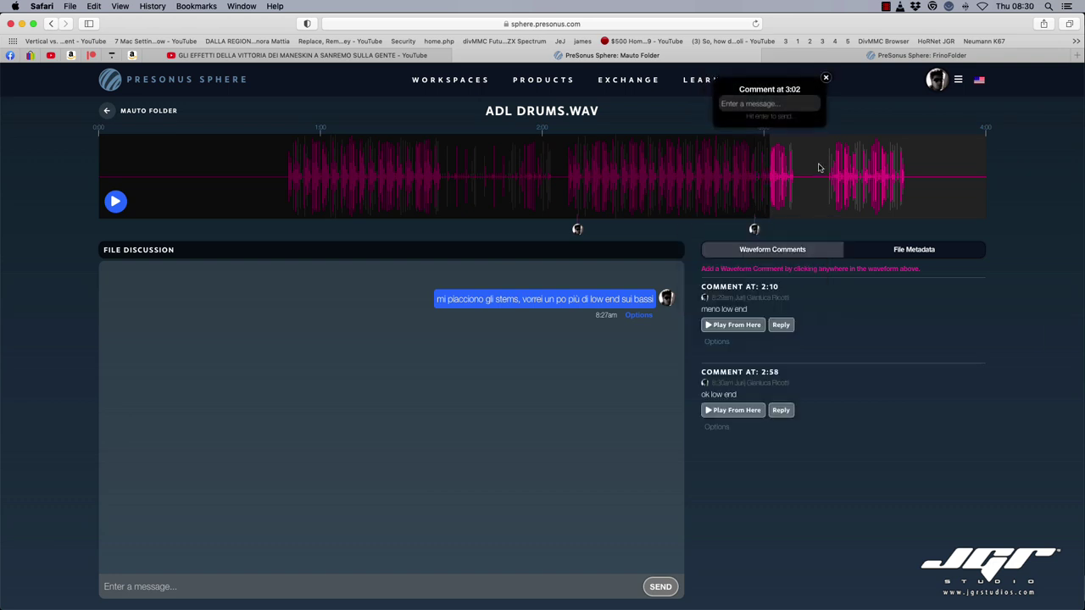
- Go back from the Drums file to the Mauto Folder workspace and open the file page of Al di La Mix.mp3 from its shared files
left_click(389, 172)
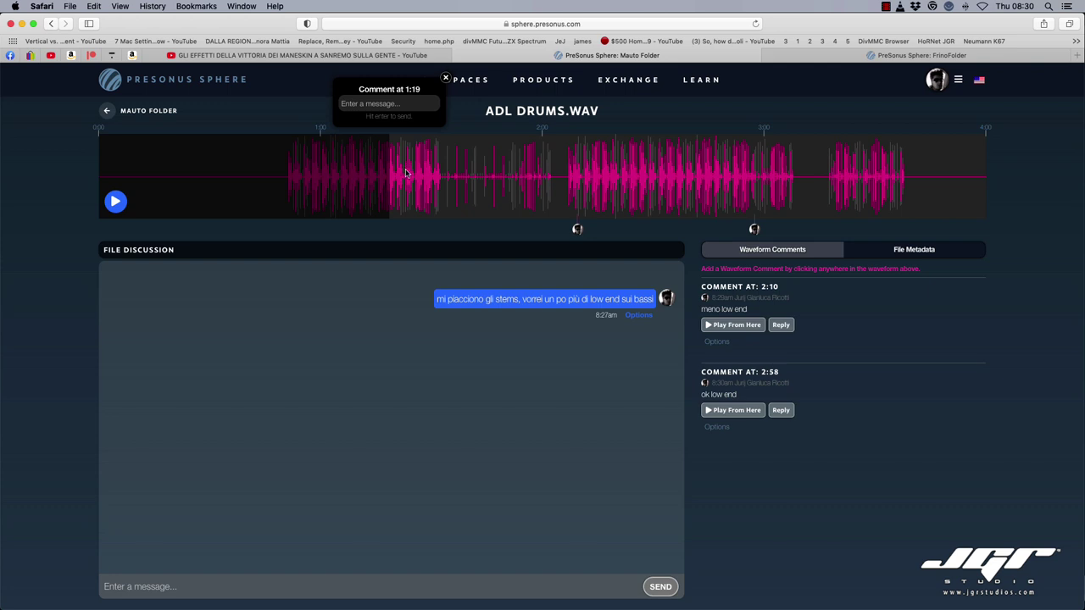
left_click(108, 116)
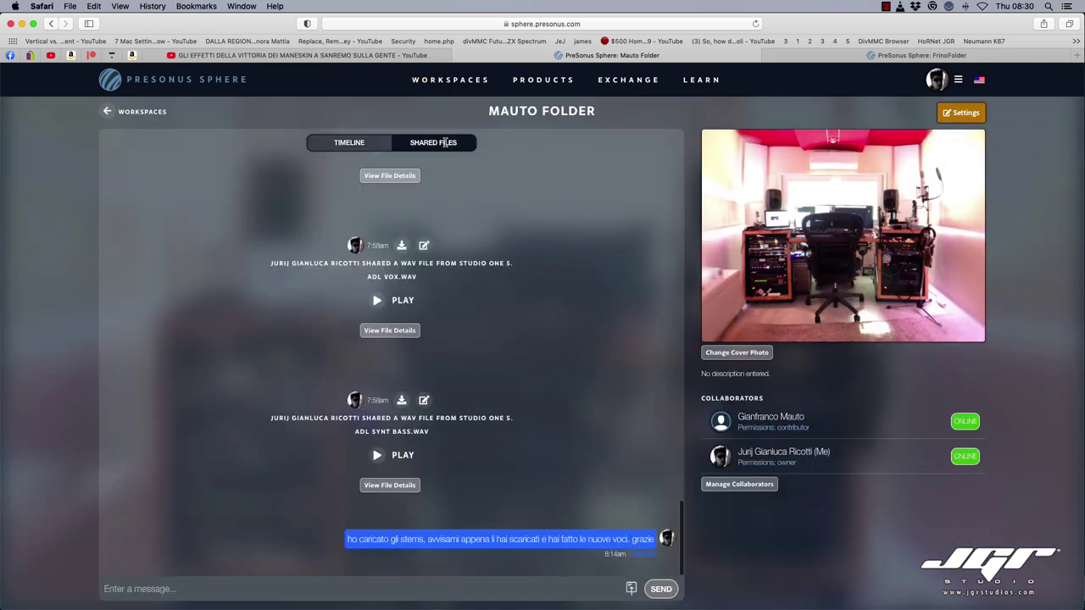
scroll(458, 212, "down", 5)
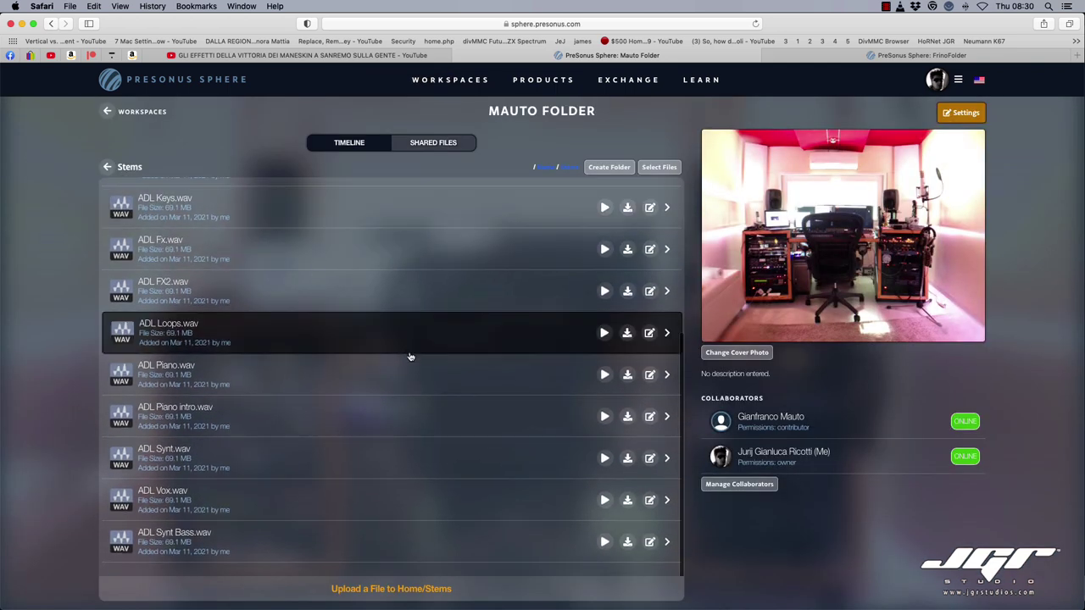
left_click(376, 310)
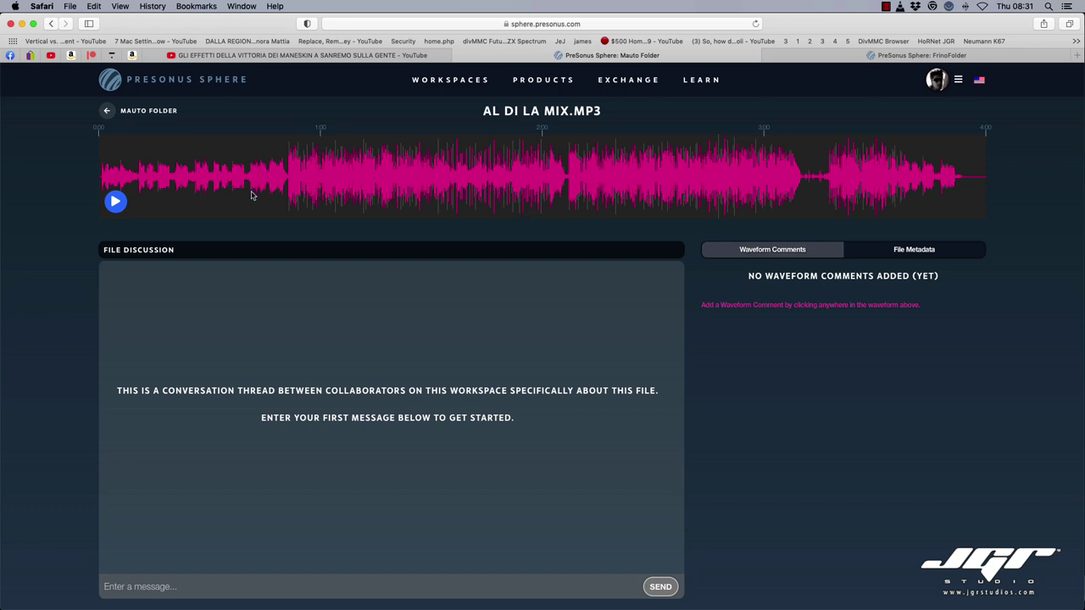
- Listen to the mix around 0:53, then post the waveform comment "flame BD" at 1:18
left_click(285, 185)
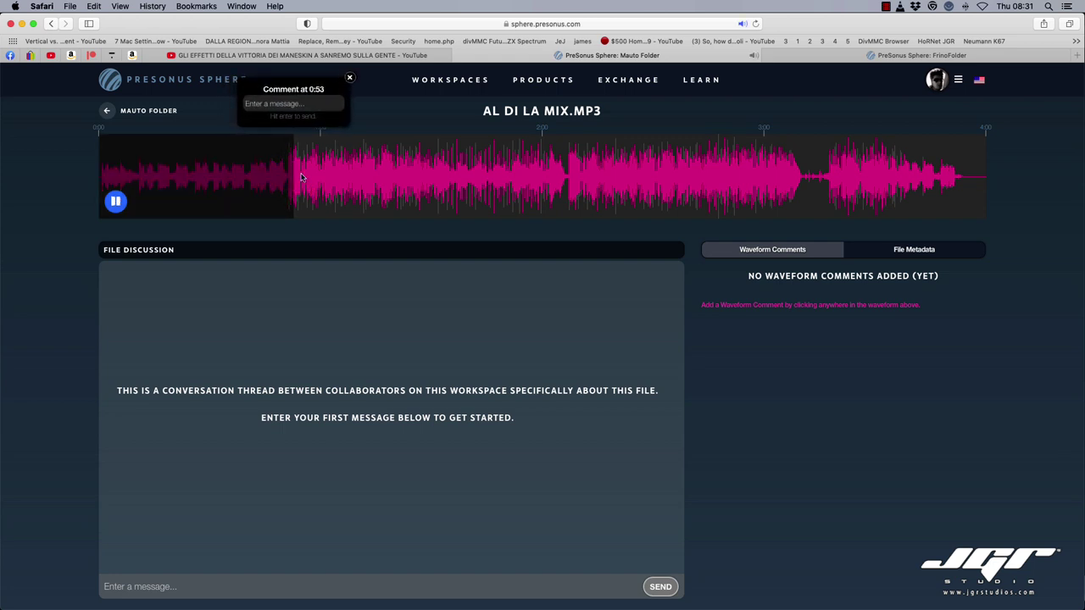
left_click(385, 187)
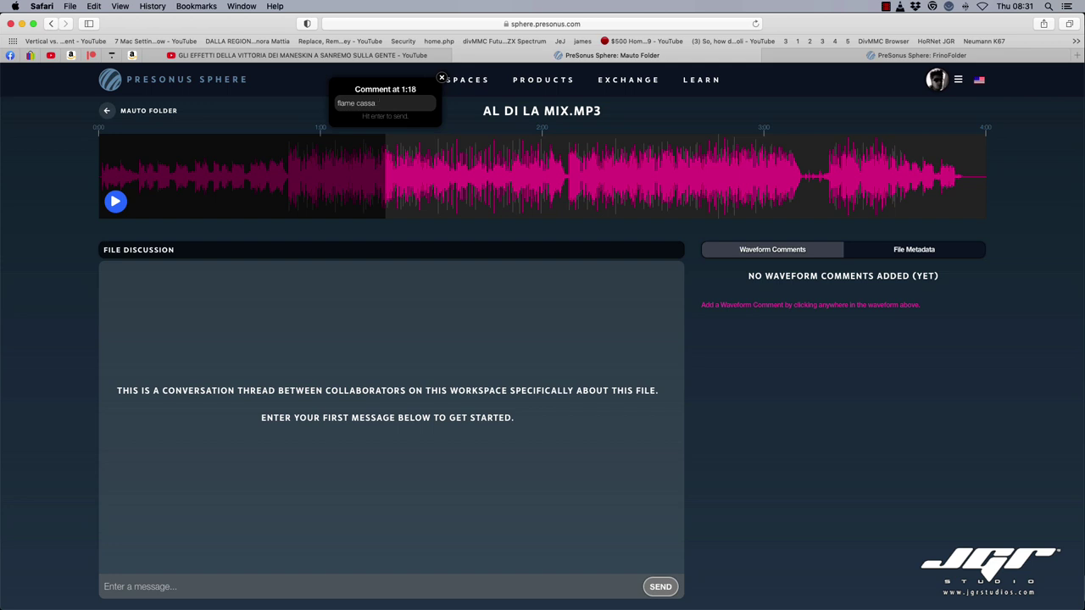
key("Return")
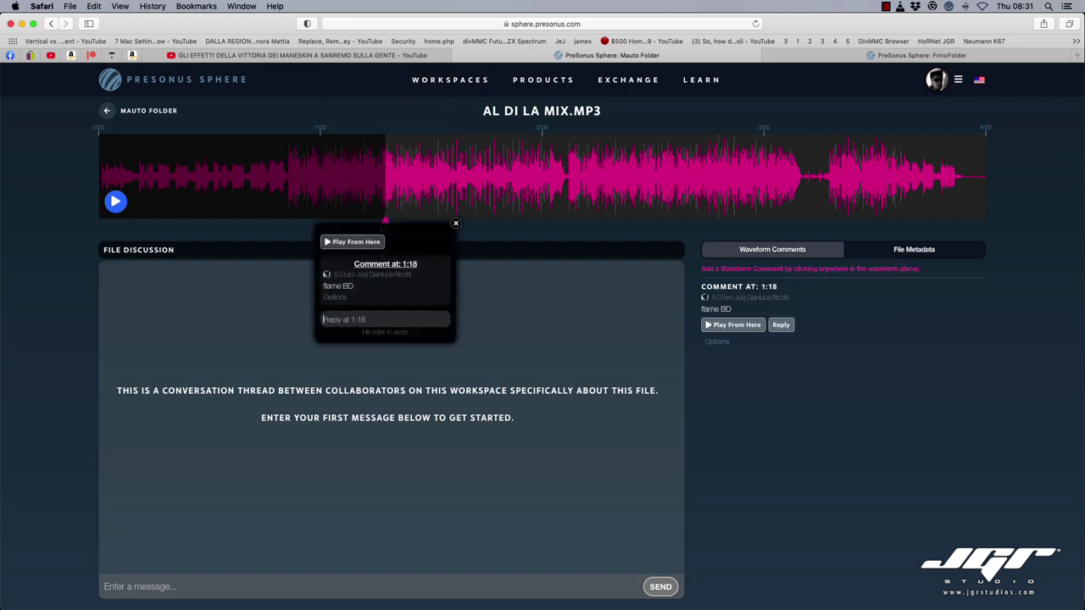
- Post the waveform comment "fuori tempo basso" at 1:54 on the mix
left_click(518, 183)
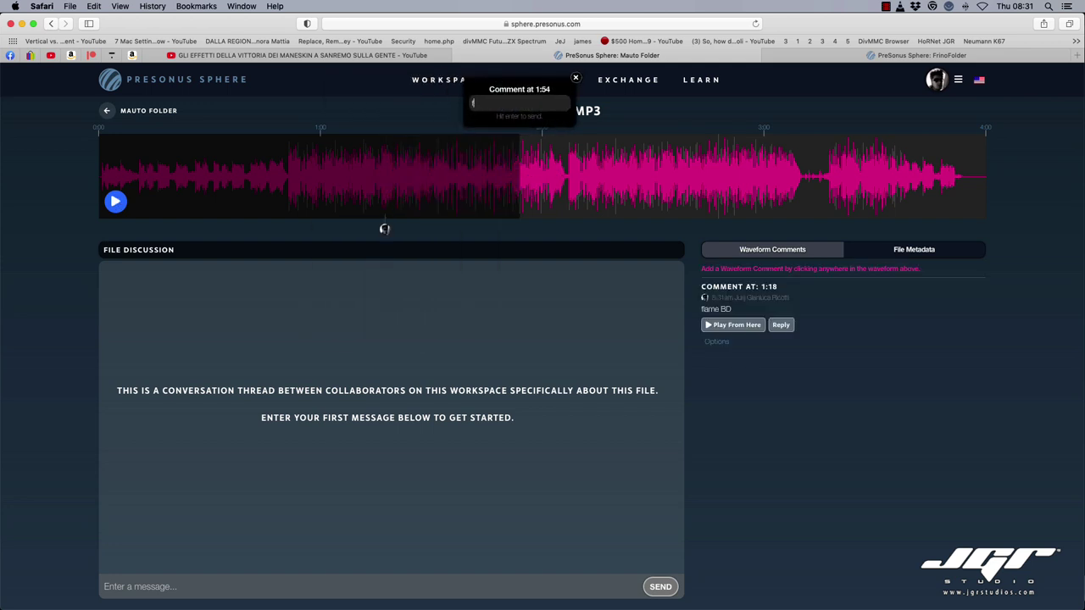
type("fuori tempo basso")
key("Return")
- Try the waveform positions 3:30 and 3:41, and review the posted comments at 1:18 and 1:54 through their markers
left_click(875, 176)
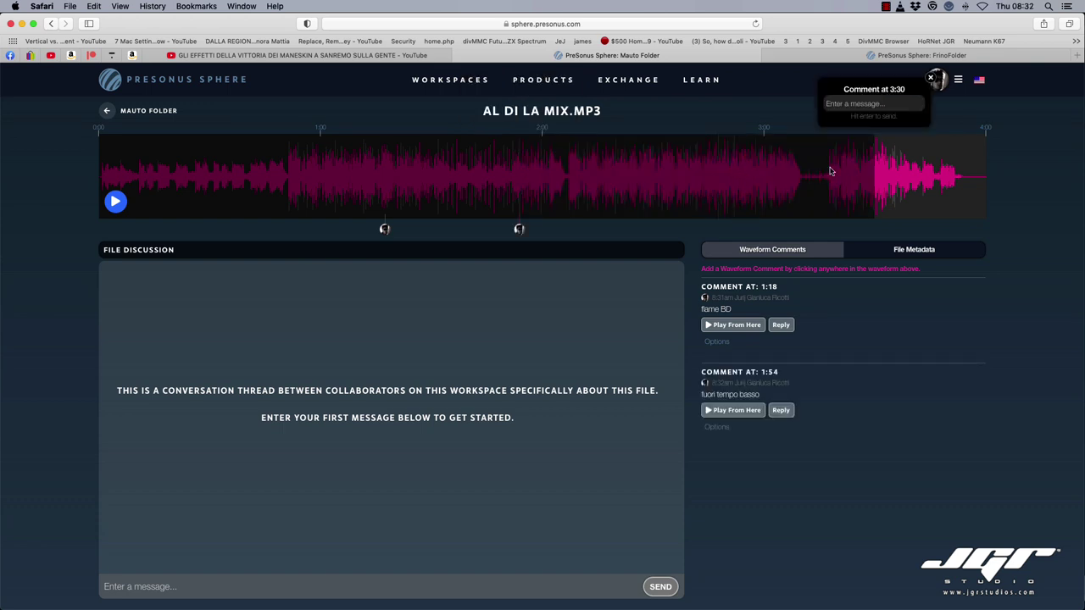
left_click(917, 173)
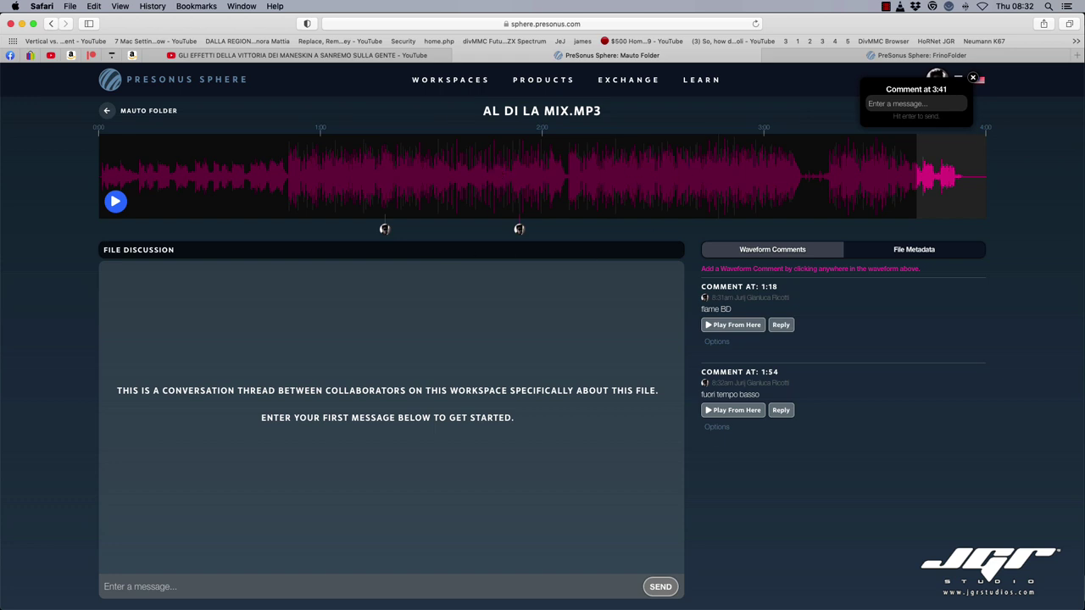
left_click(384, 229)
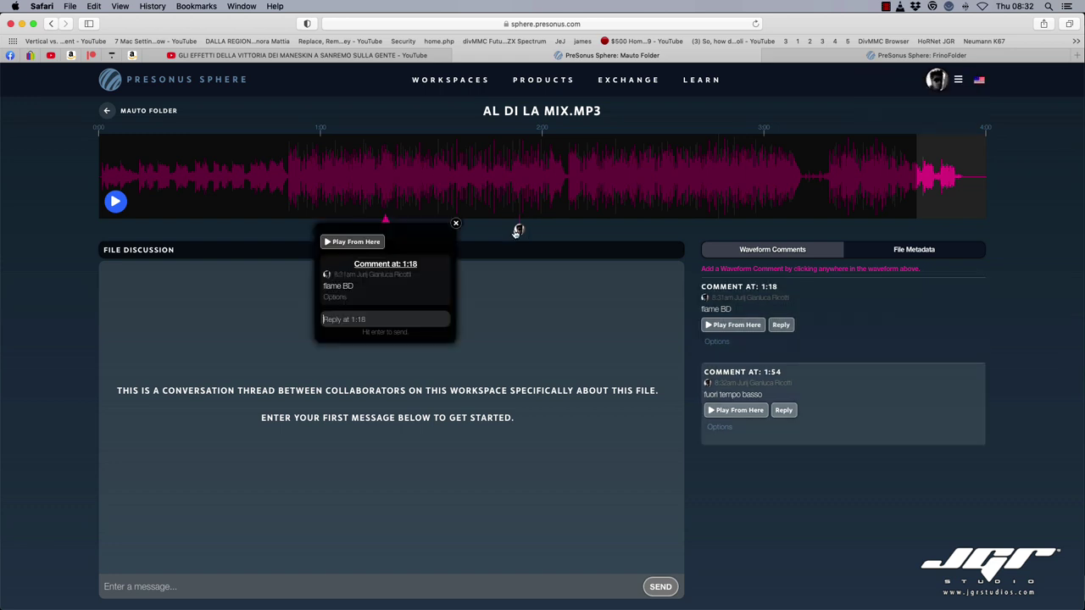
left_click(519, 230)
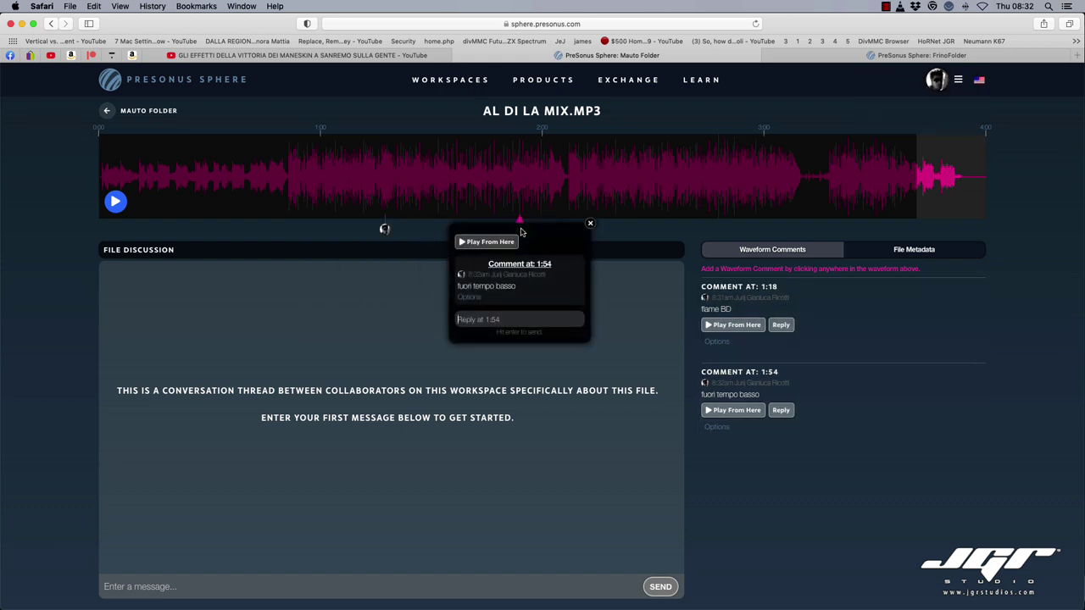
left_click(383, 229)
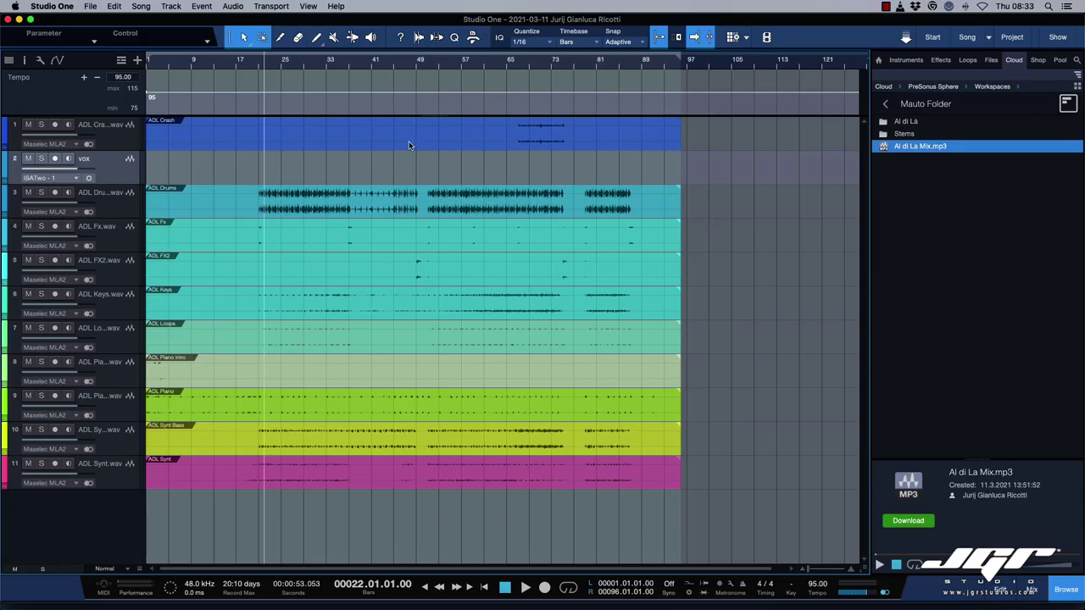
- In Studio One, export the song's mixdown as an MP3 named "Al di La Mix 2" for upload to PreSonus Sphere
left_click(140, 6)
left_click(161, 43)
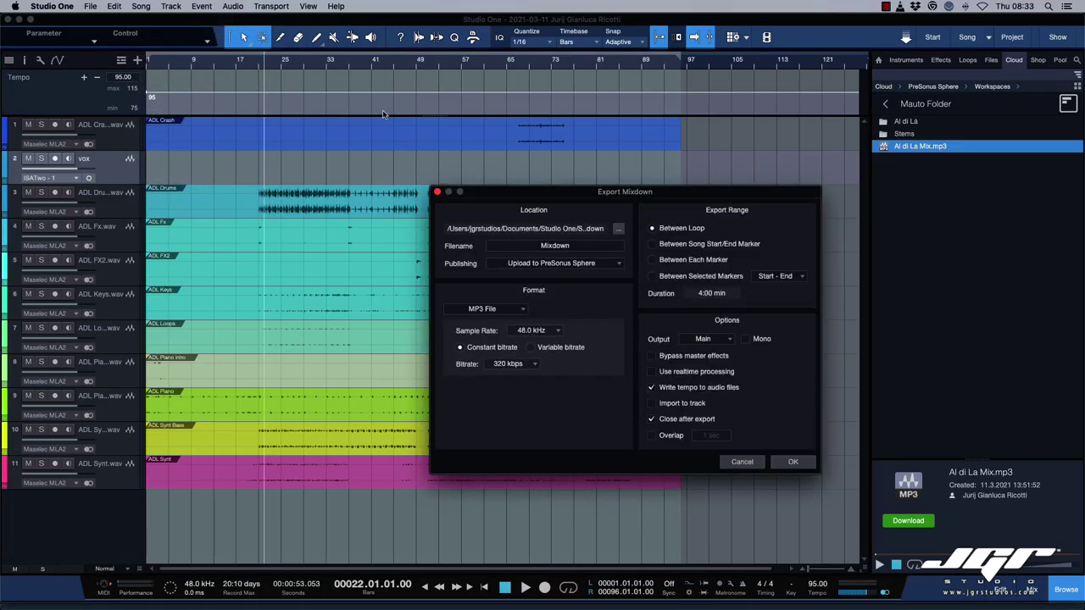
left_click(555, 245)
type("Al ")
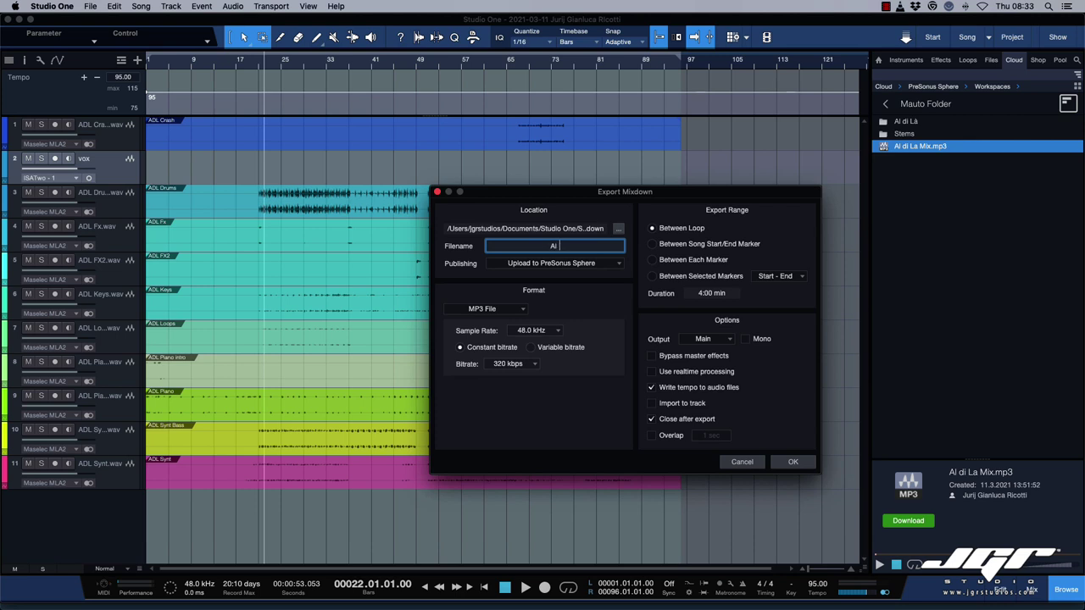
type("di La Mix 2")
left_click(472, 315)
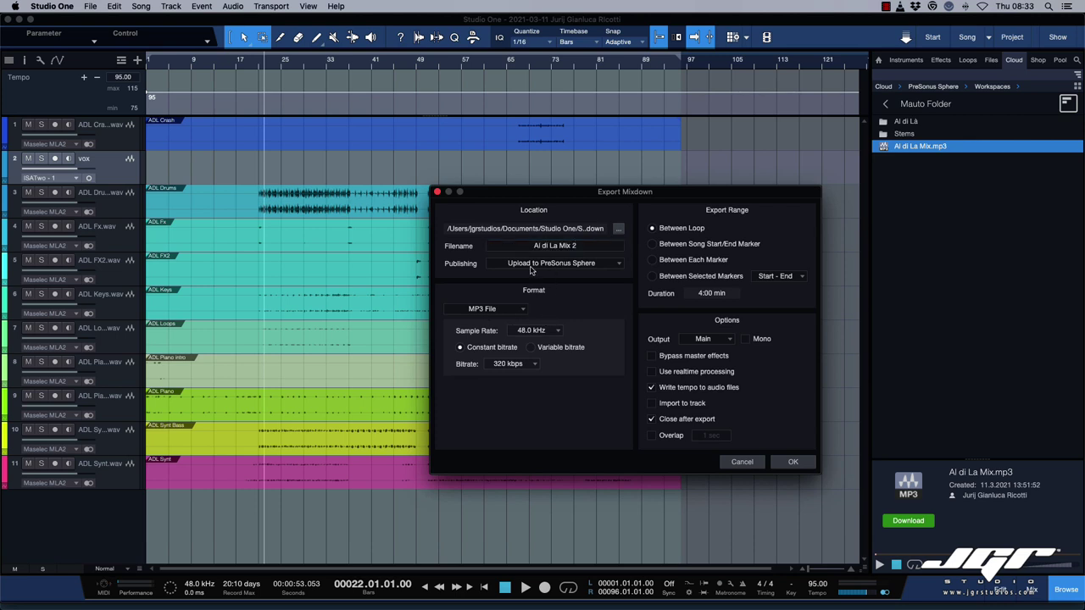
left_click(795, 461)
- Upload Al di La Mix 2.mp3 to the Mauto Folder workspace and dismiss the transfer list
left_click(637, 220)
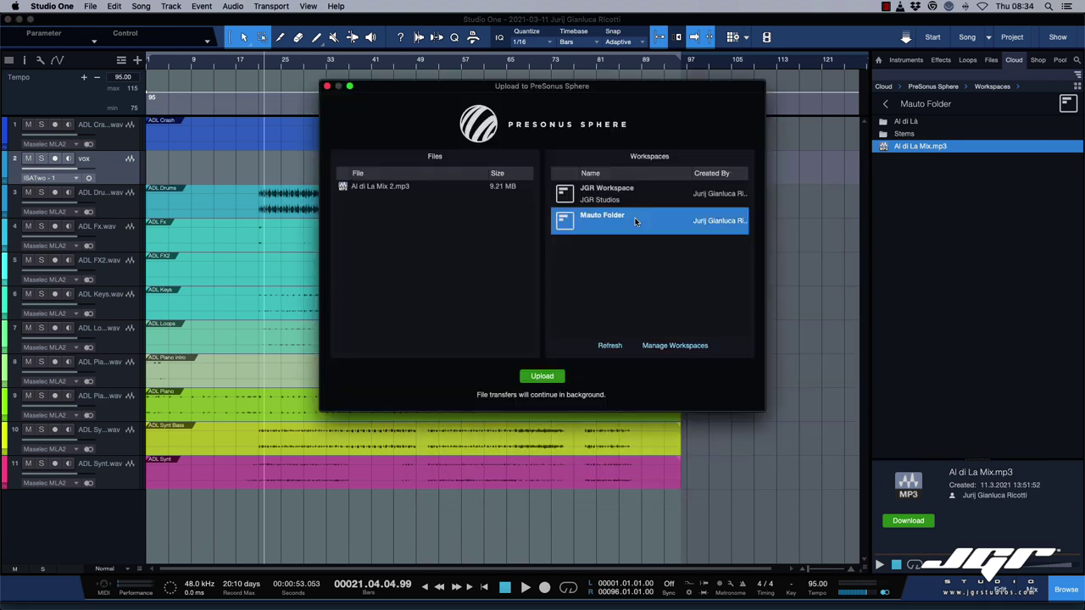
left_click(549, 382)
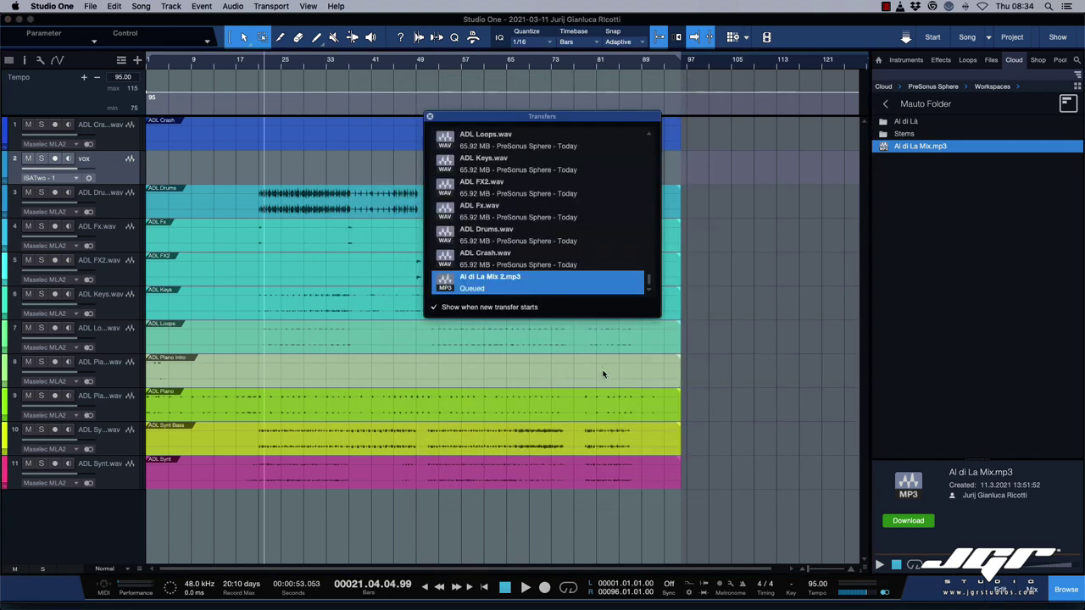
left_click(714, 361)
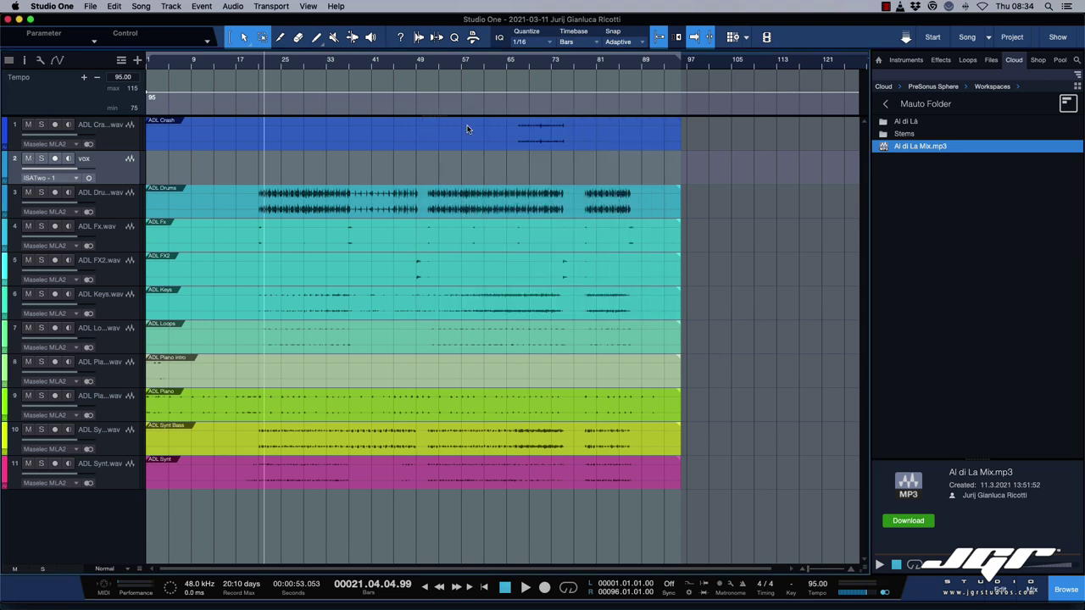
- Preview Al di La Mix 2.mp3 from the cloud workspace and briefly play the song for comparison
left_click(915, 147)
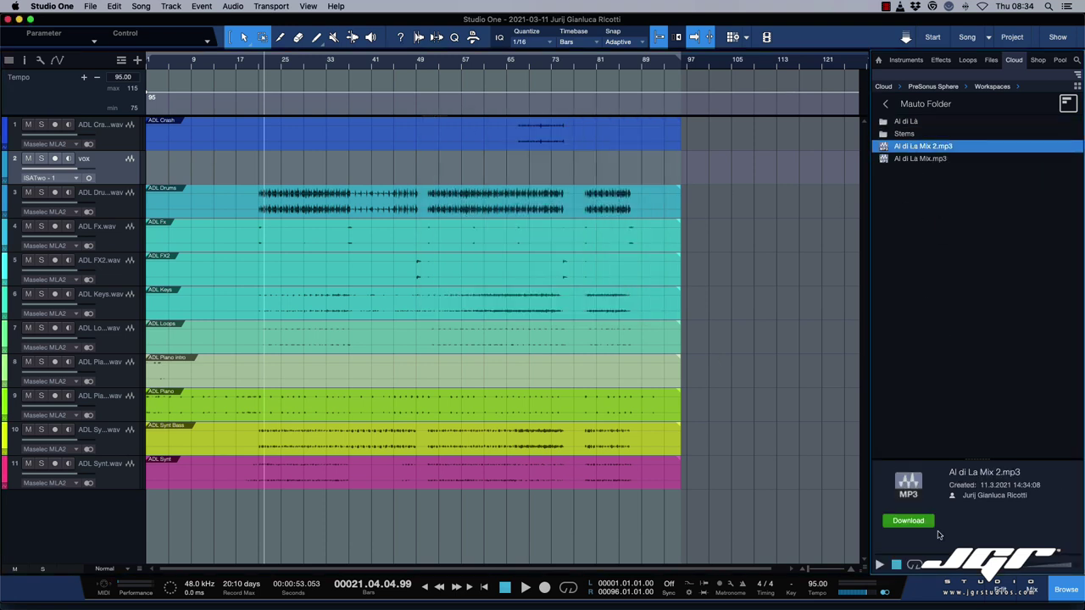
left_click(881, 565)
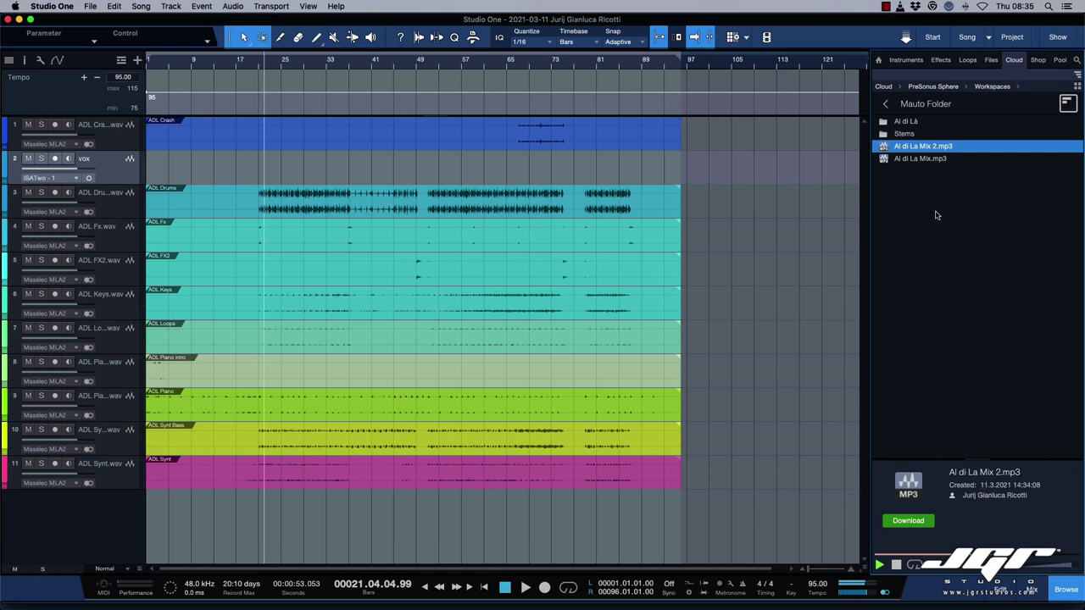
key("space")
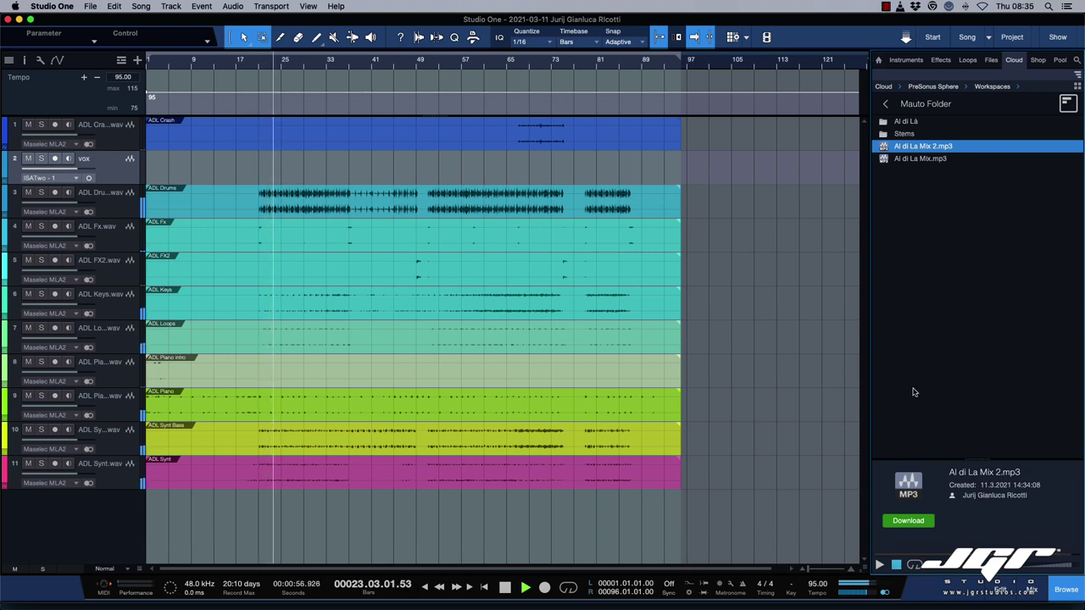
key("space")
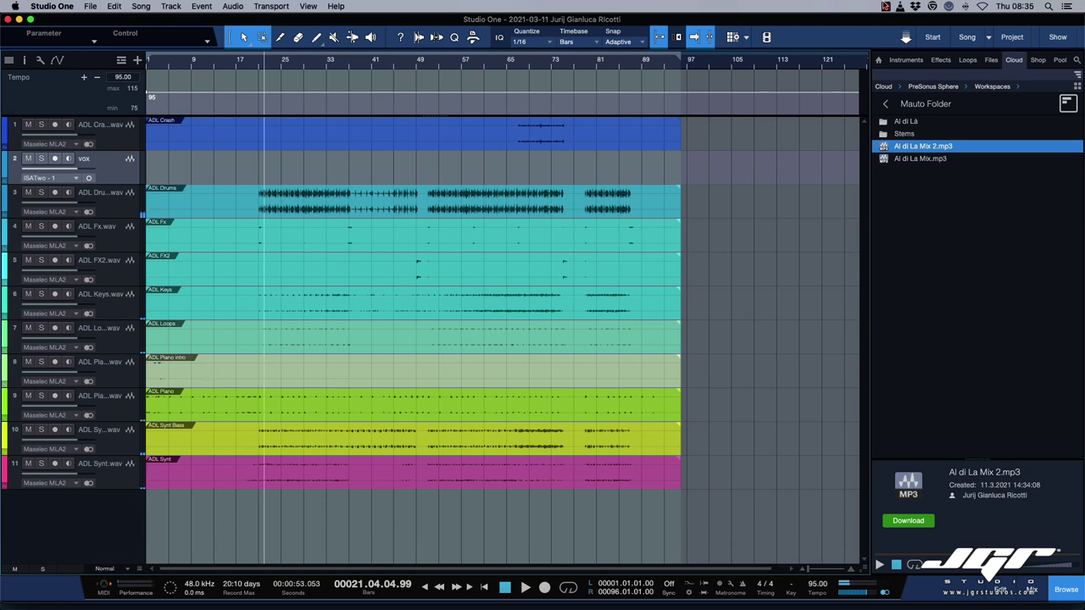